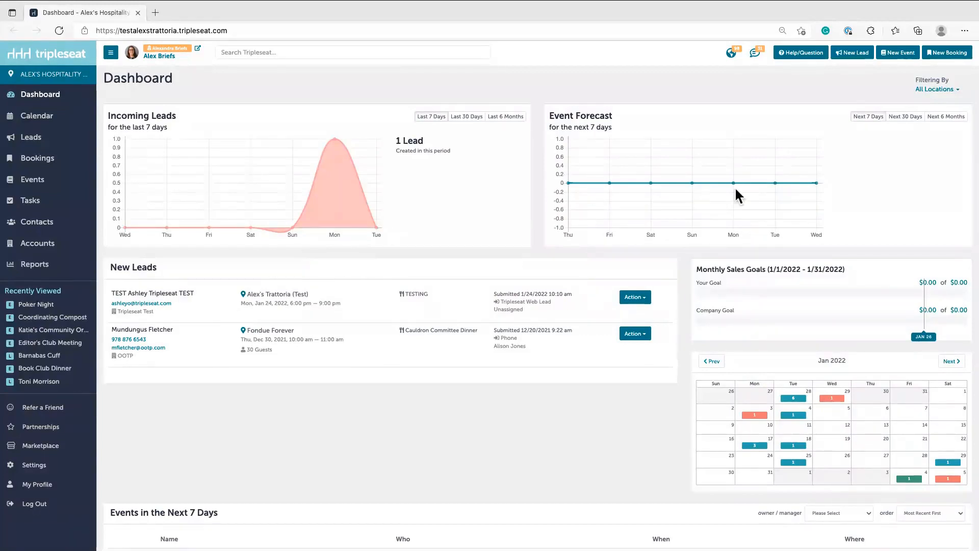
Open the Users list from Tripleseat's Settings page.
click(34, 465)
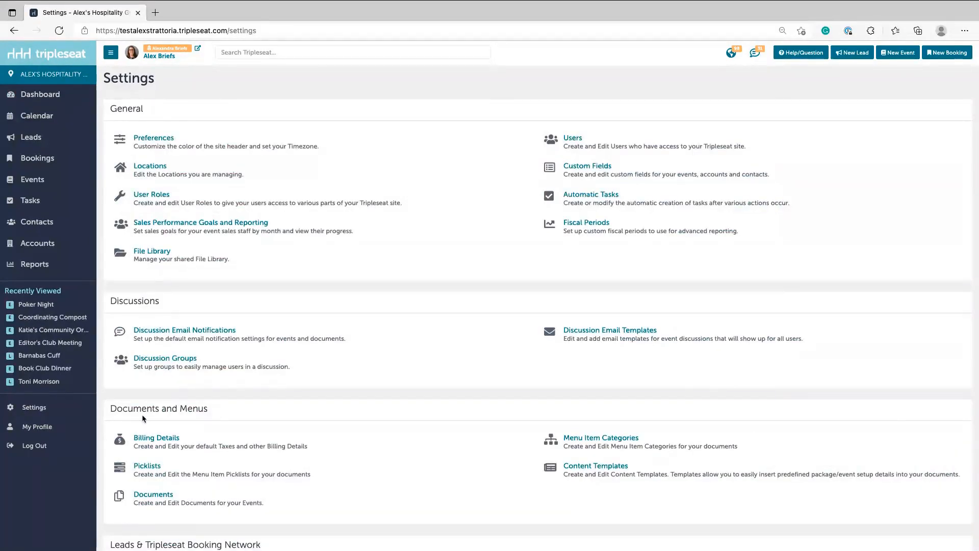
click(619, 140)
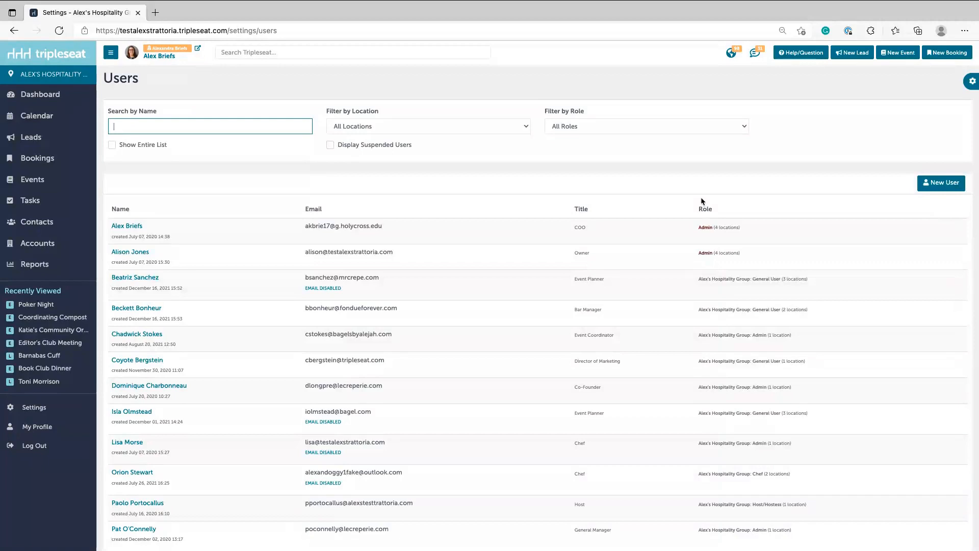
mouse_move(722, 231)
text(chadwick)
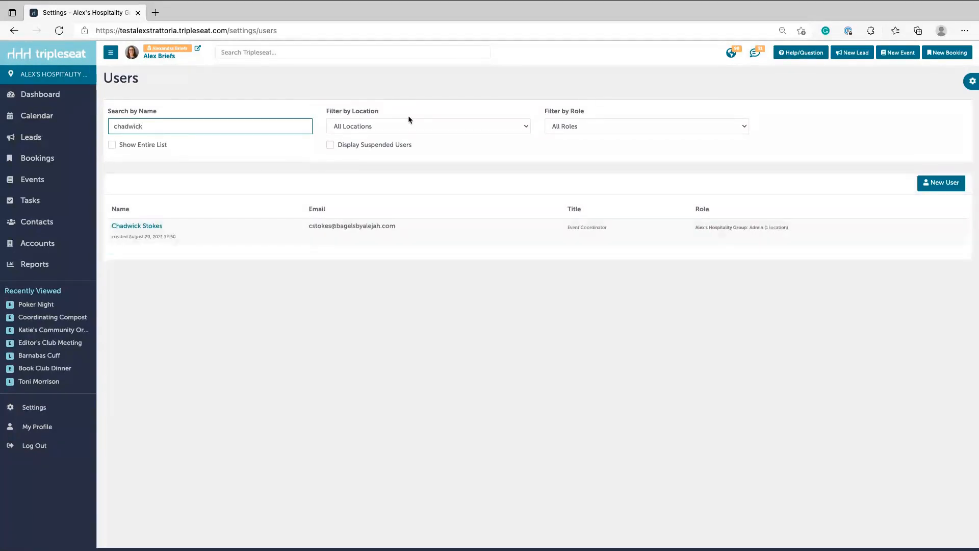
key(BackSpace)
key(super+a)
key(BackSpace)
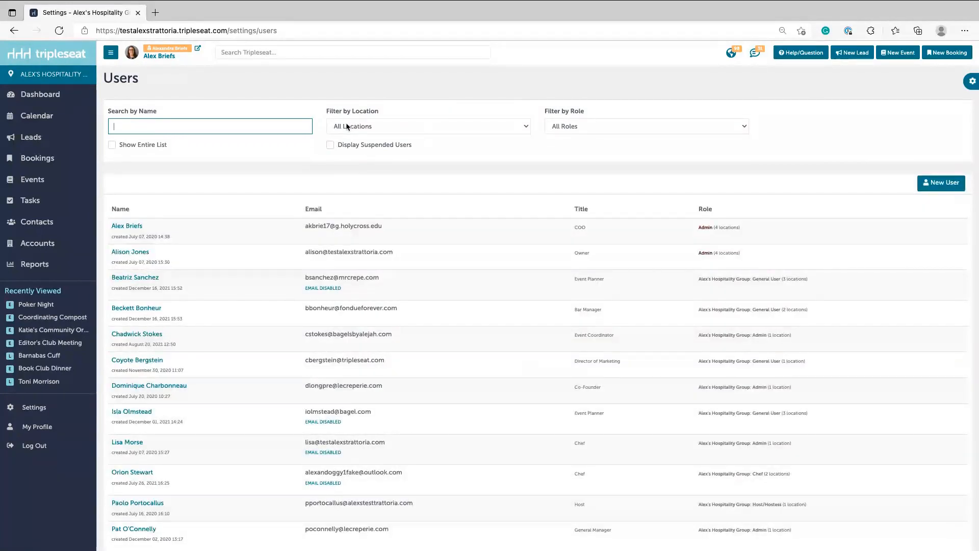
Reset the location filter to All Locations, display suspended users, and open the suspended planner's record.
click(347, 127)
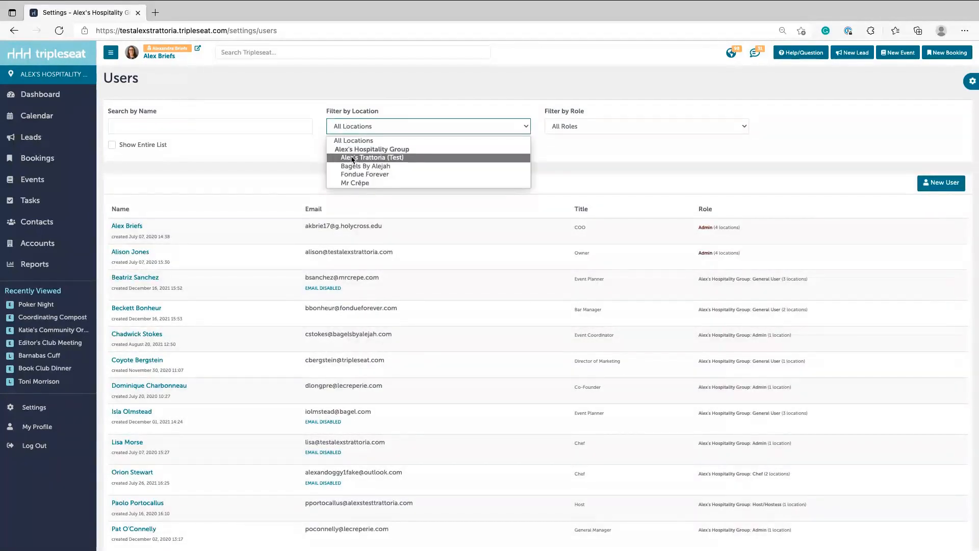
click(352, 159)
click(348, 128)
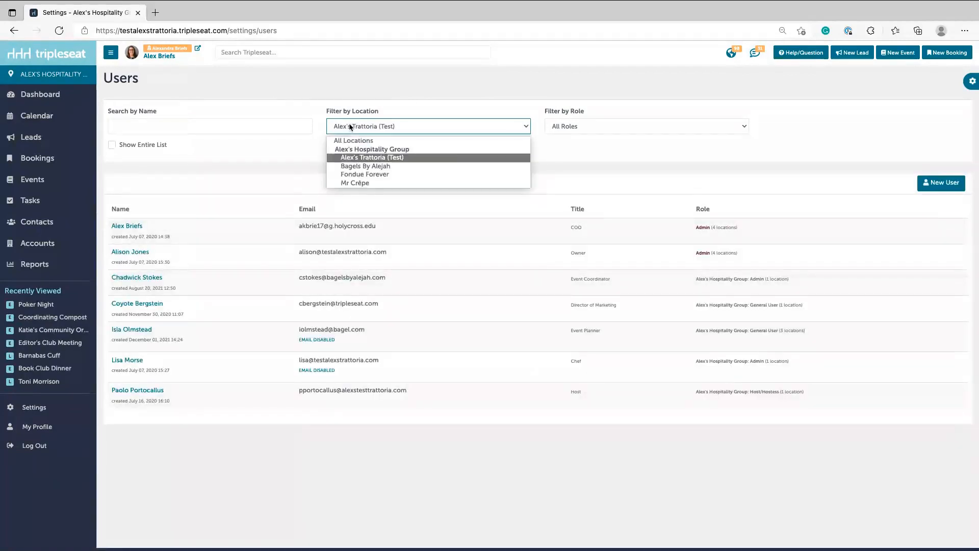
click(344, 141)
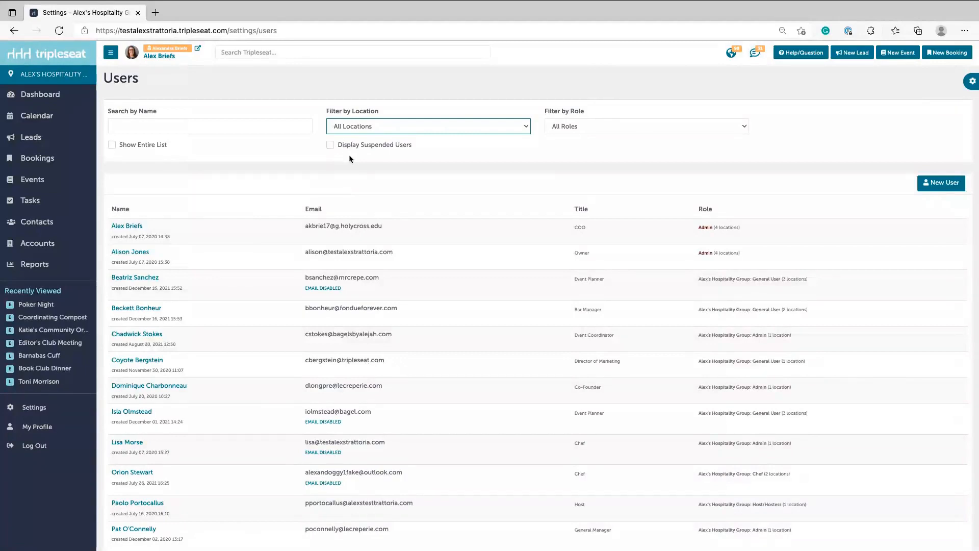
click(331, 145)
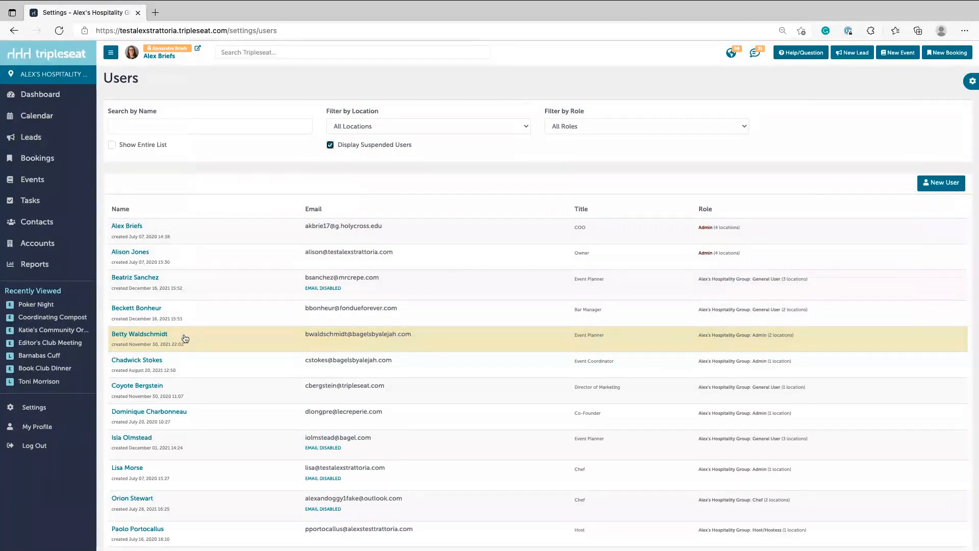
click(135, 336)
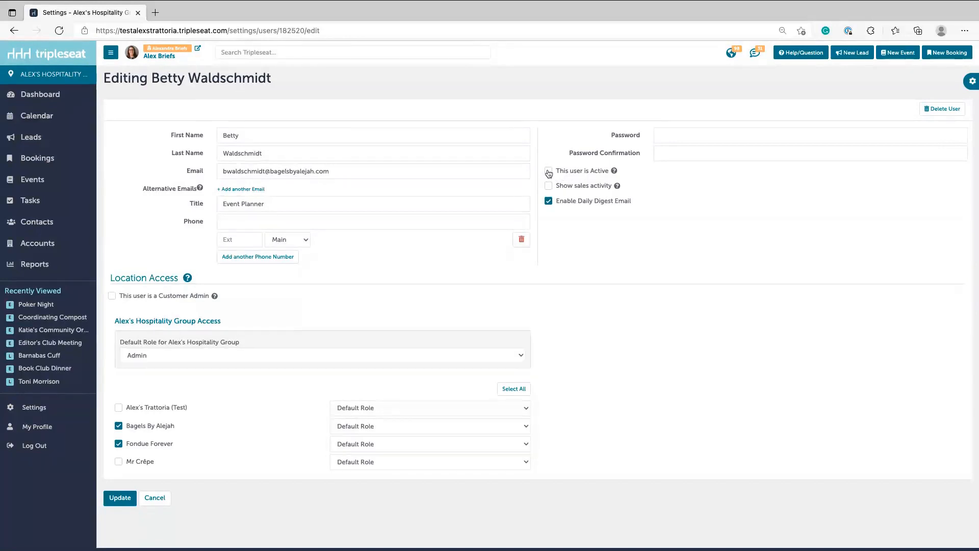
Mark the suspended planner as active, save the change, and start a blank New User form.
click(549, 172)
click(121, 499)
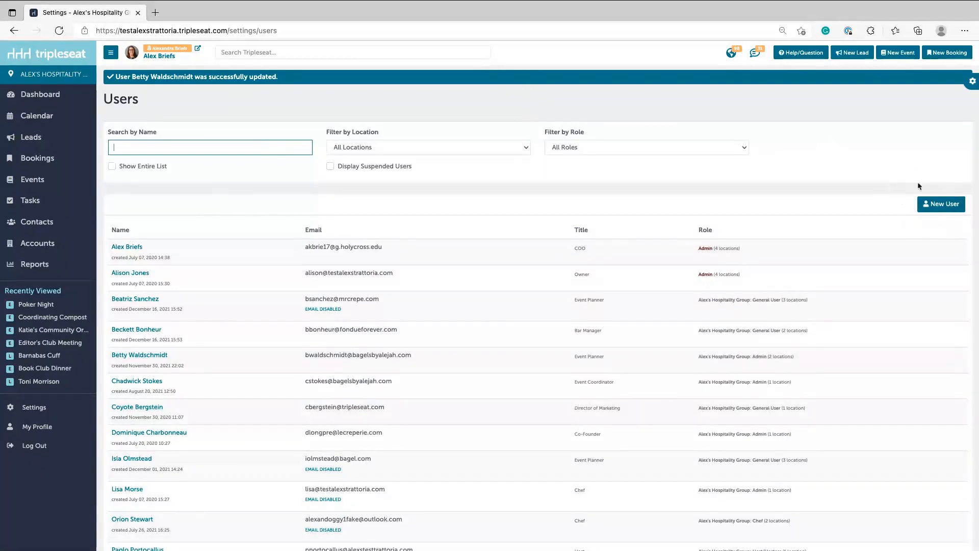
click(945, 207)
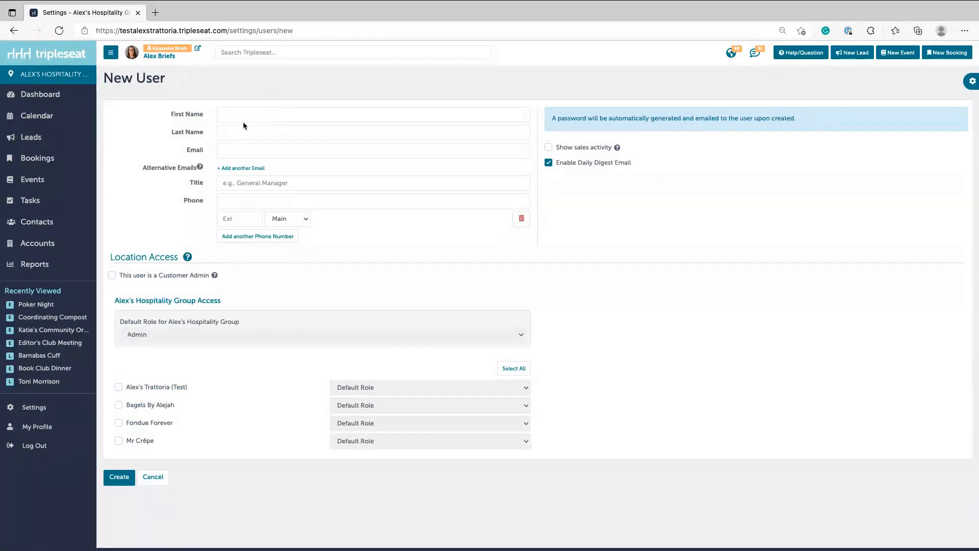
Enter the new user's first name, last name and e-mail address, dismissing the password-manager popup.
click(278, 118)
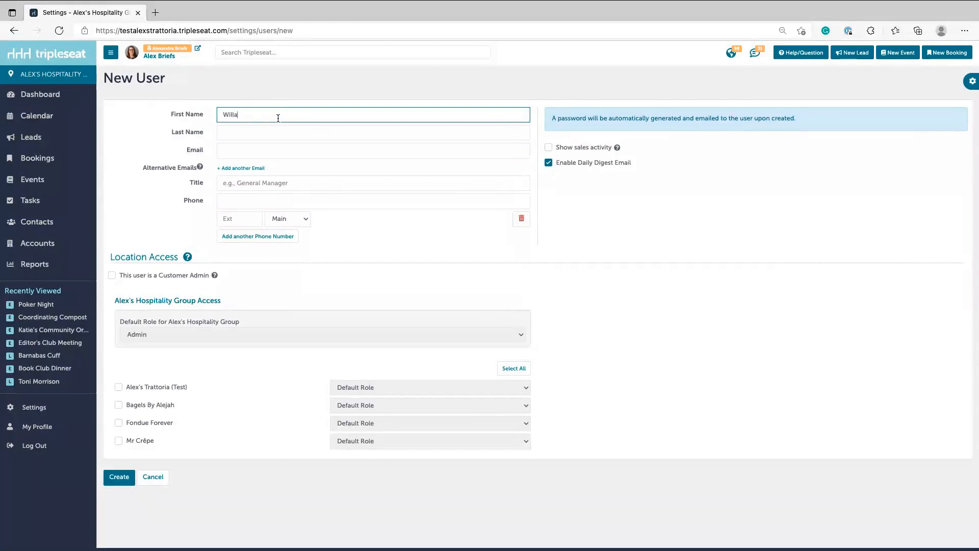
click(249, 134)
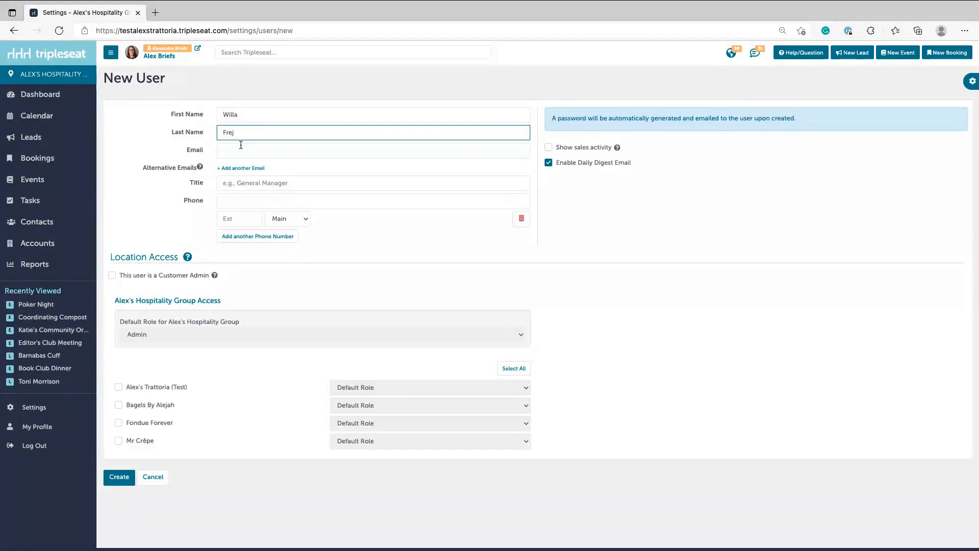
click(258, 151)
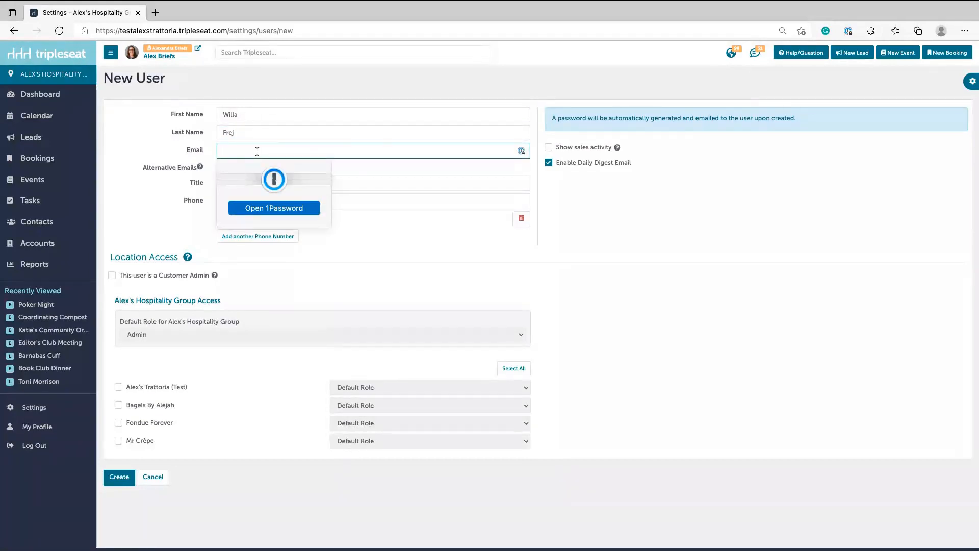
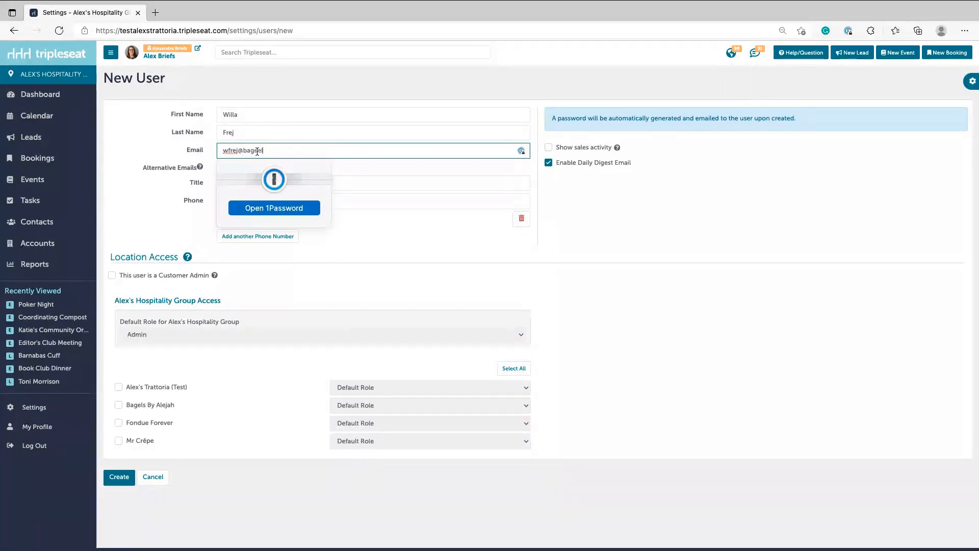
click(464, 159)
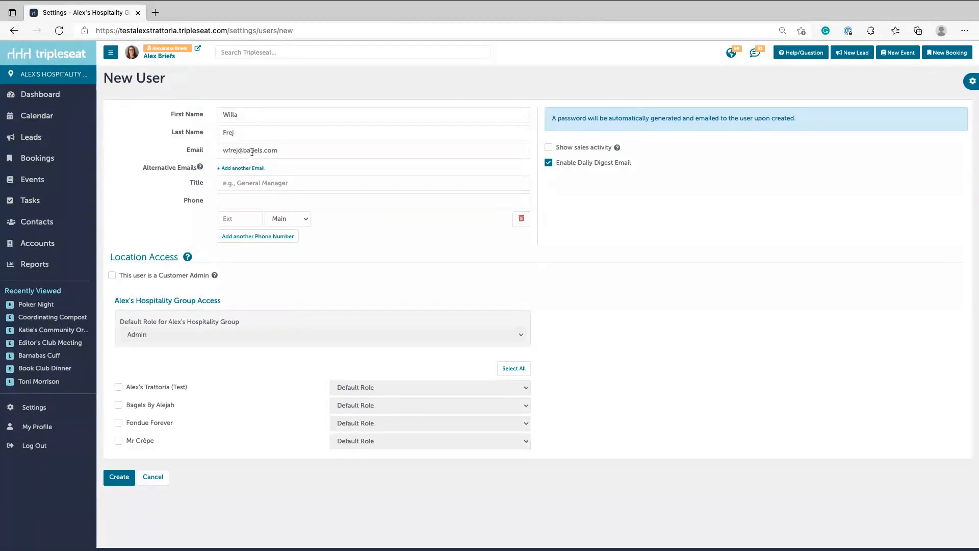
click(249, 186)
Set the title to Event Planner, enter the user's phone number, and enable Show sales activity.
text(E)
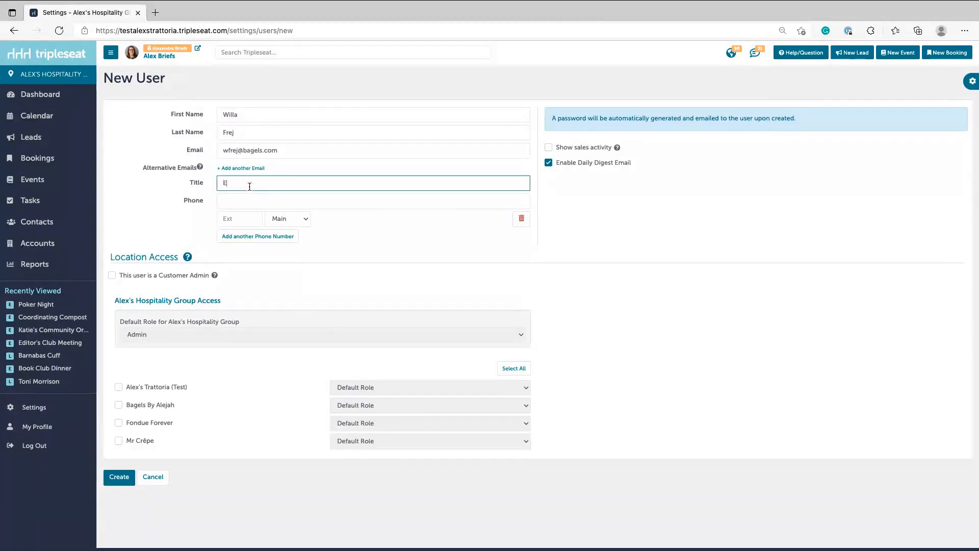
text(vent Planner)
click(242, 199)
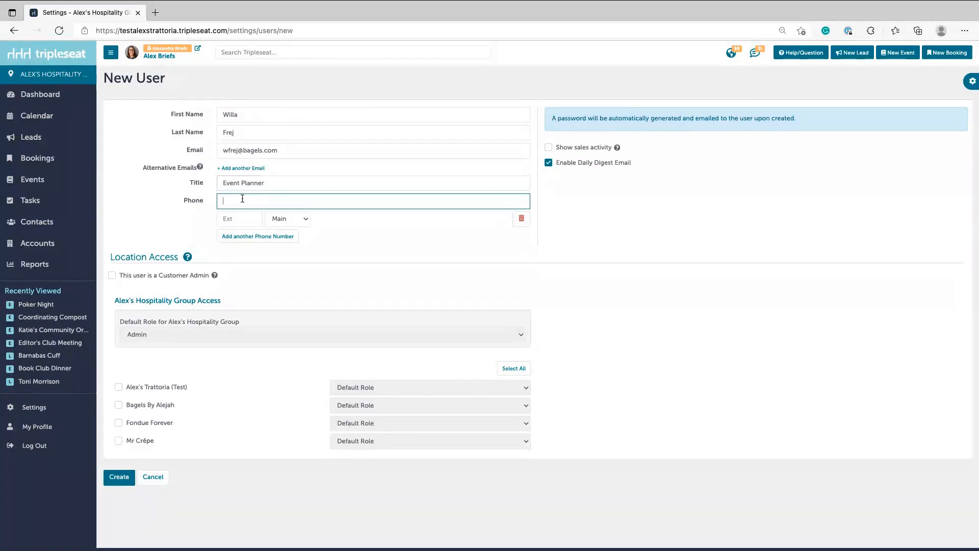
click(549, 148)
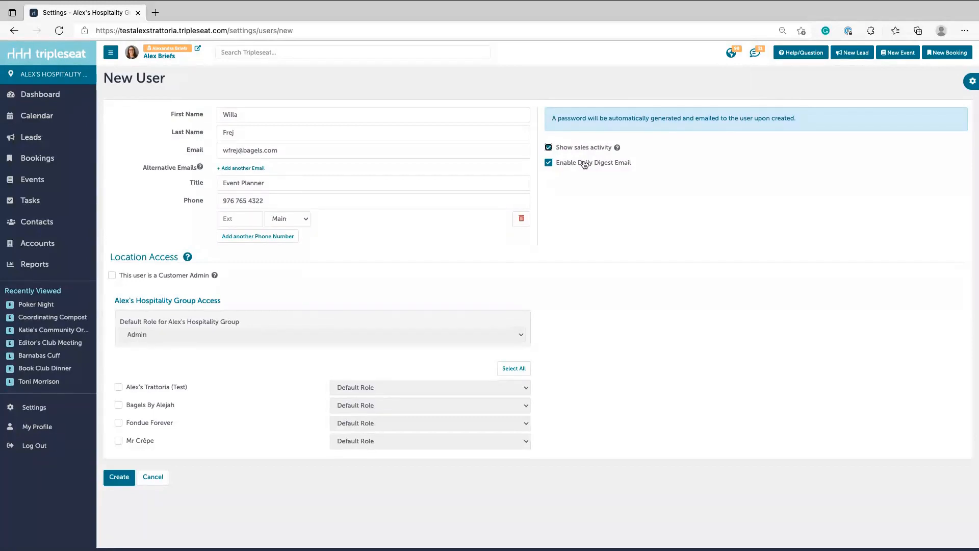
click(557, 164)
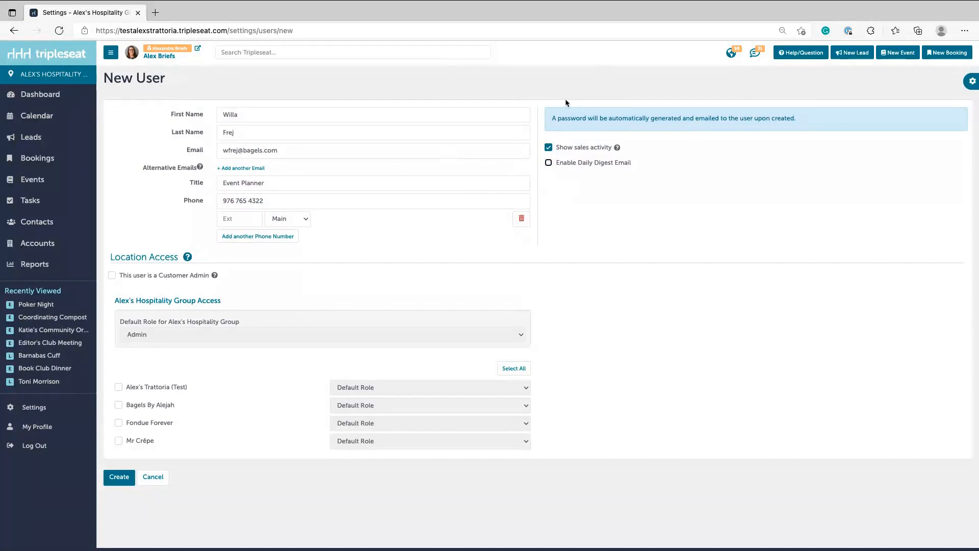
click(569, 151)
click(570, 151)
click(112, 277)
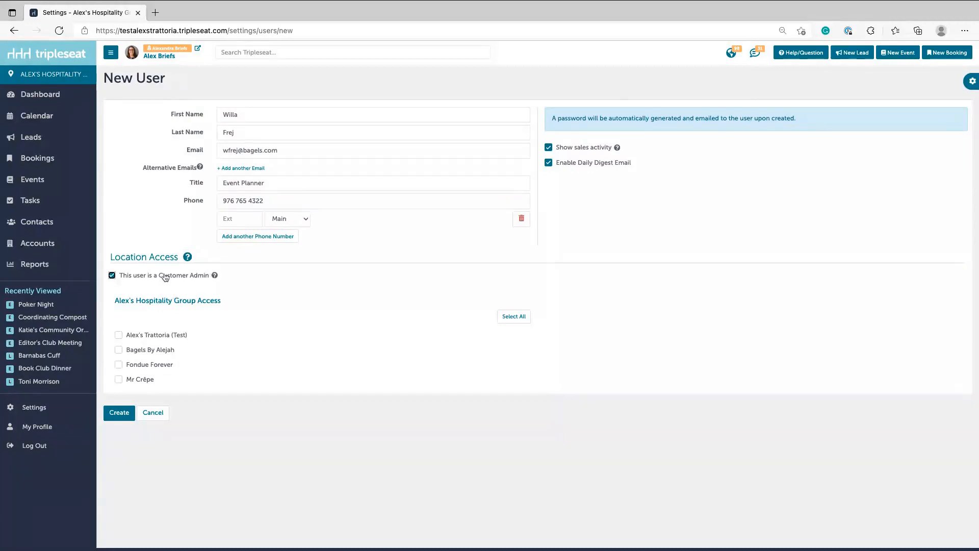
click(112, 276)
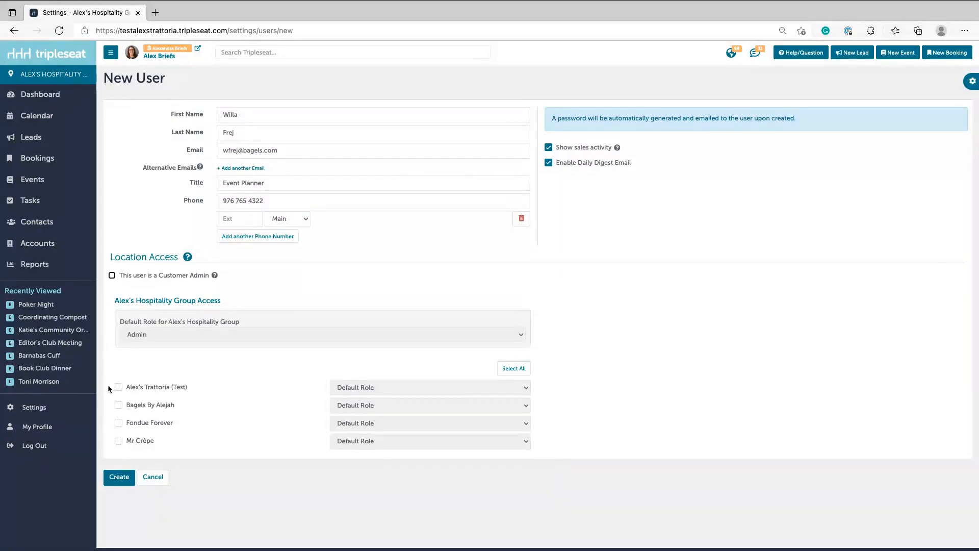
Grant access to Alex's Trattoria (Test), Bagels By Alejah and Fondue Forever.
click(137, 390)
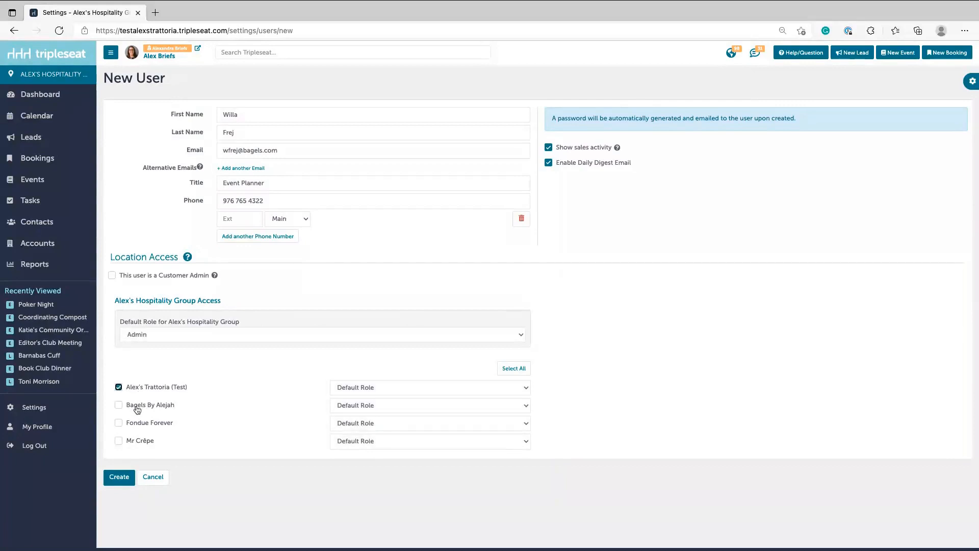
click(137, 410)
click(129, 426)
click(219, 336)
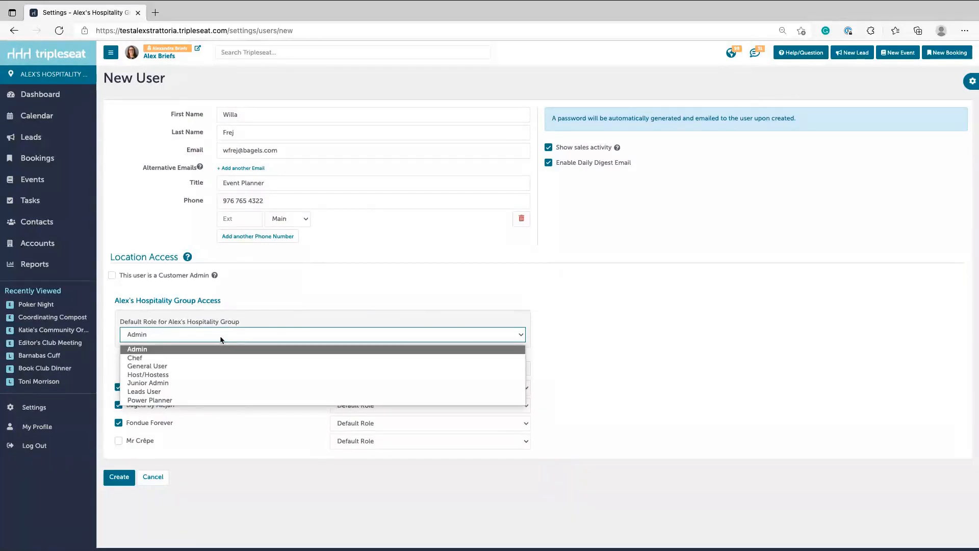
Choose General User as the default role for Alex's Hospitality Group.
click(154, 367)
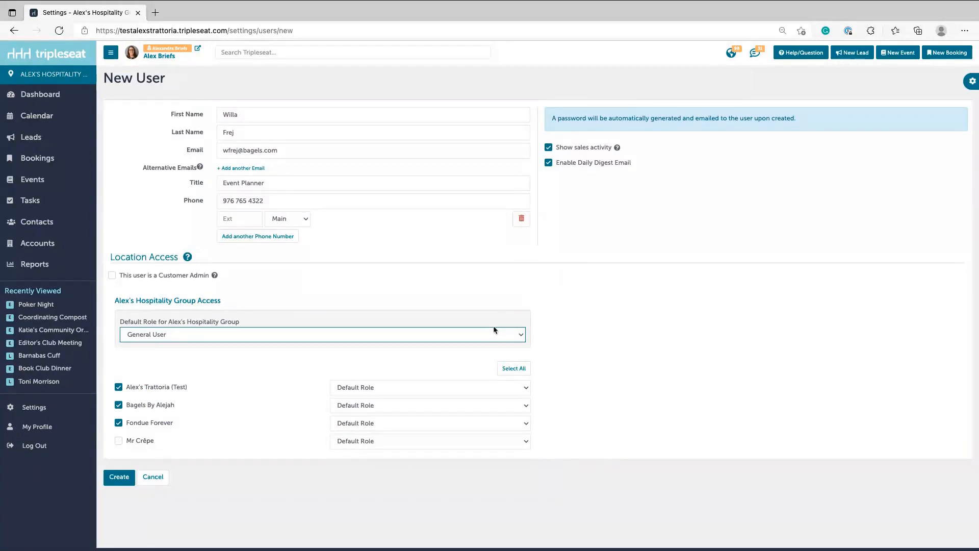
click(594, 342)
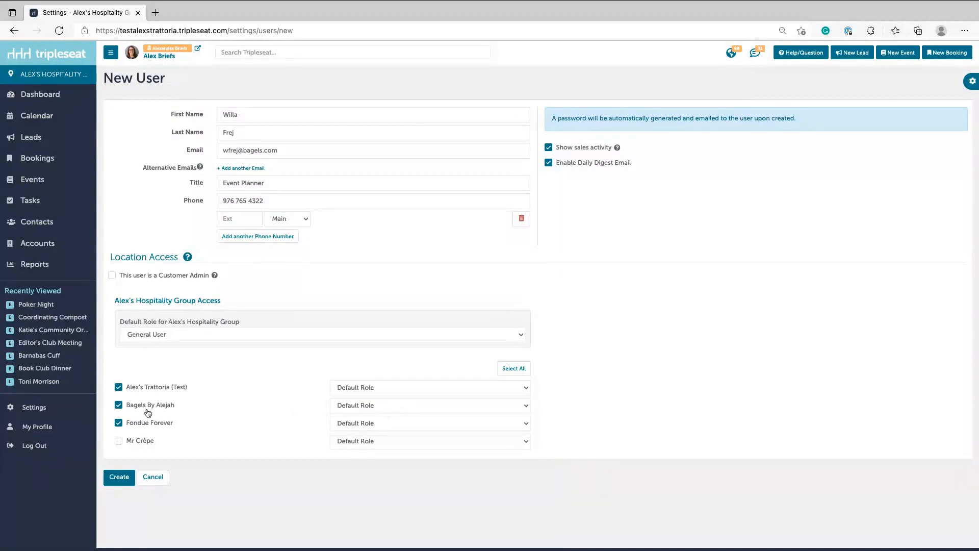
Set Alex's Trattoria (Test) and Fondue Forever to Leads Only, leaving Bagels By Alejah on Default Role.
click(359, 409)
click(358, 409)
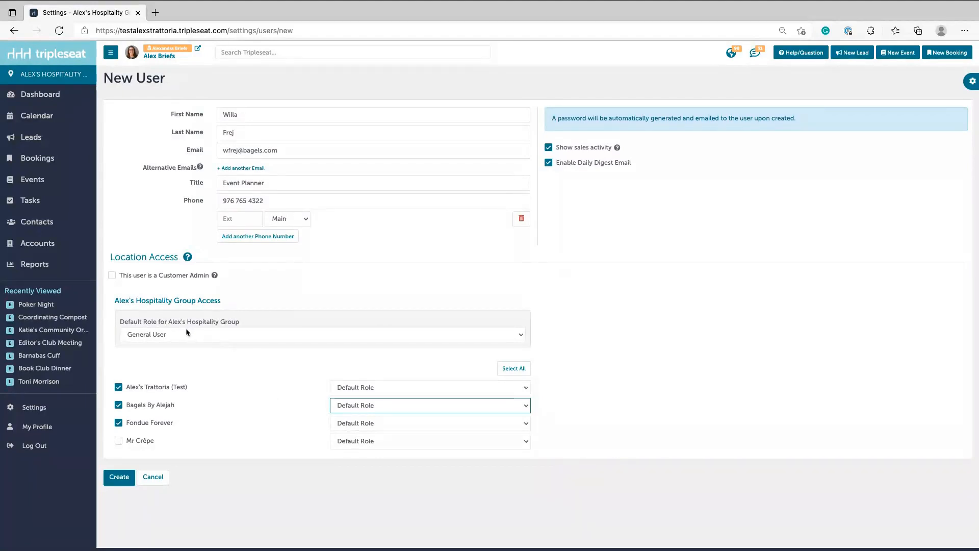
click(379, 389)
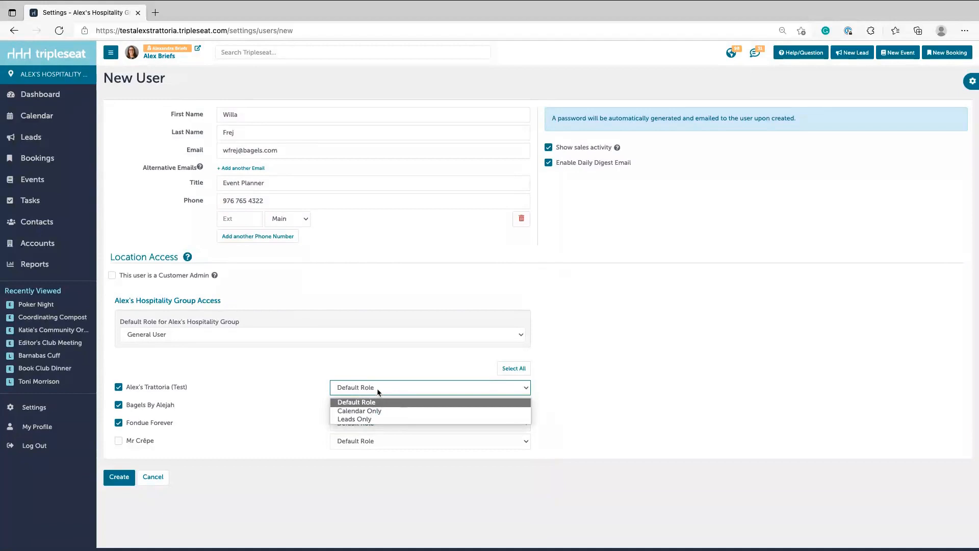
click(365, 419)
click(364, 424)
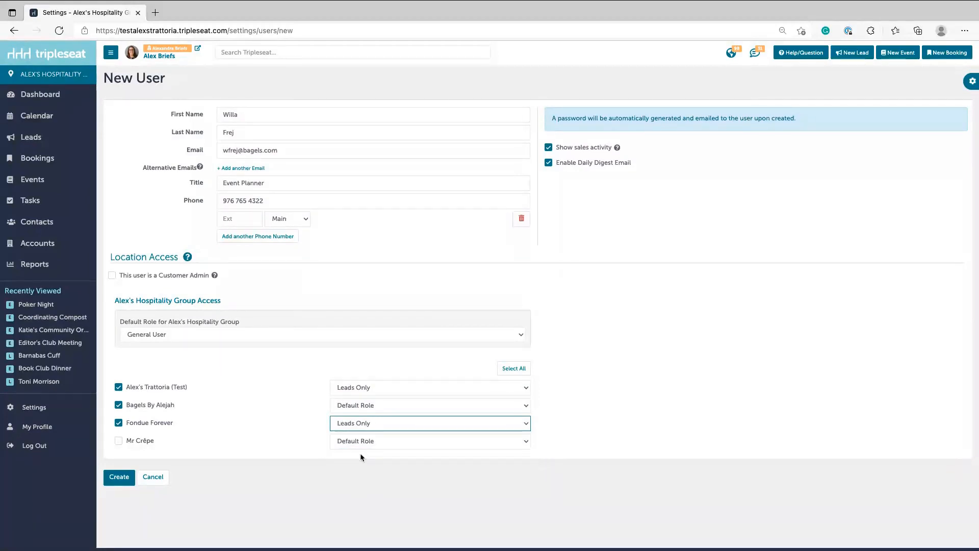
click(355, 455)
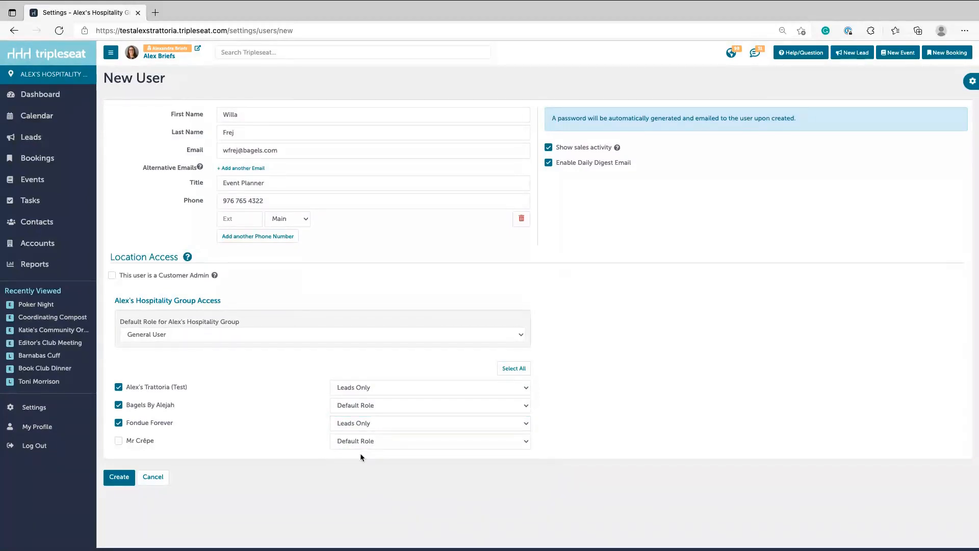
Create the new user account and check its entry in the Users list.
click(118, 478)
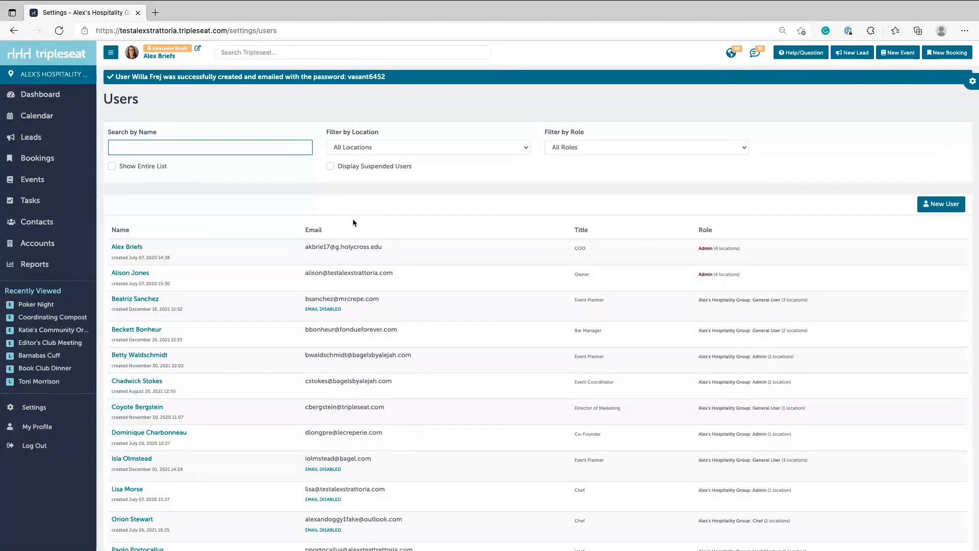
scroll(353, 219, down, 3)
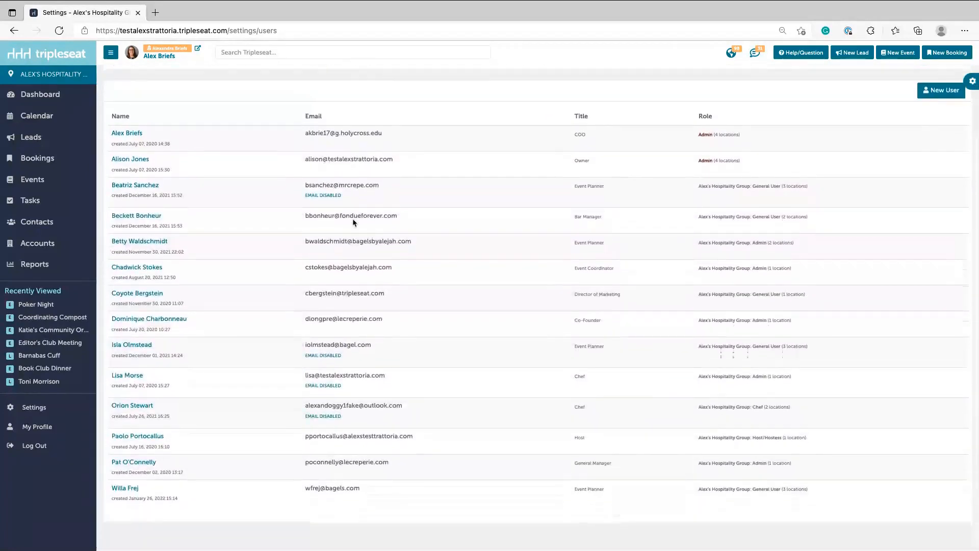
scroll(353, 222, up, 3)
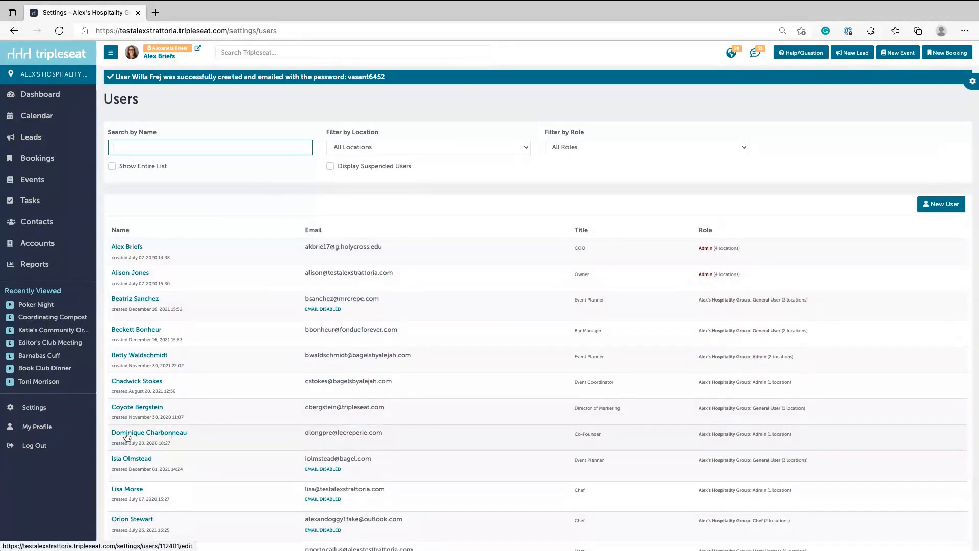
Open an existing user's record, toggle This user is Active off and on, and save with Update.
click(149, 435)
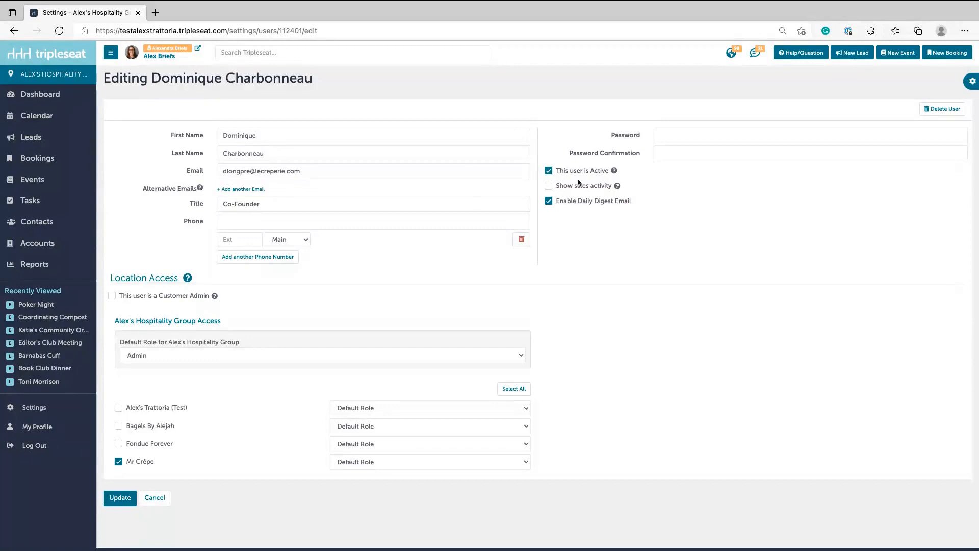
click(557, 172)
click(550, 171)
click(971, 81)
click(819, 90)
click(120, 499)
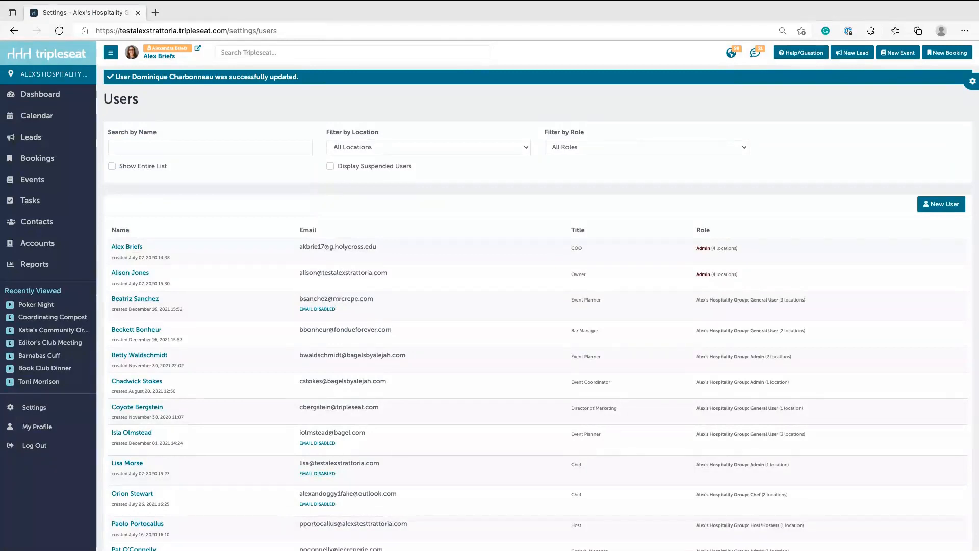
Open the main Settings page with its General, Discussions and Documents, and Menus sections.
click(254, 208)
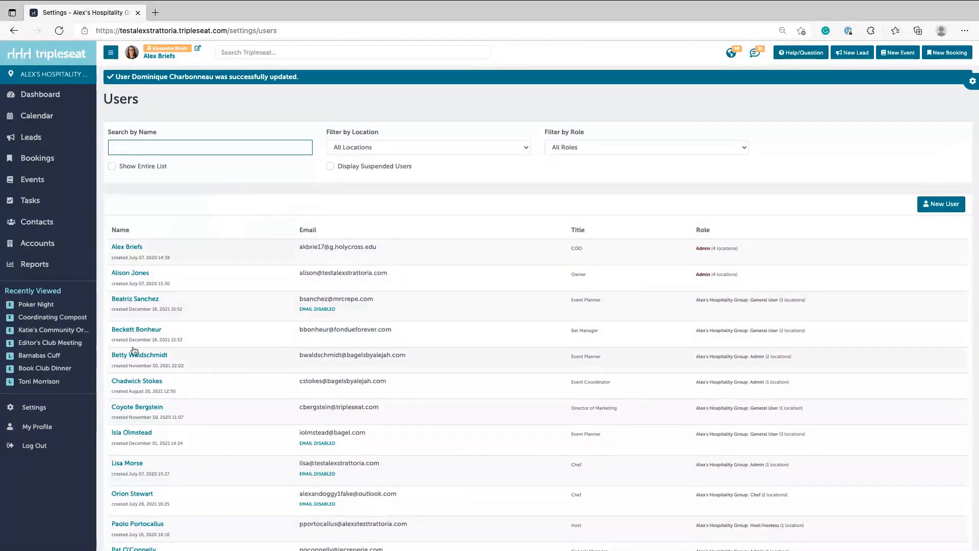
click(52, 413)
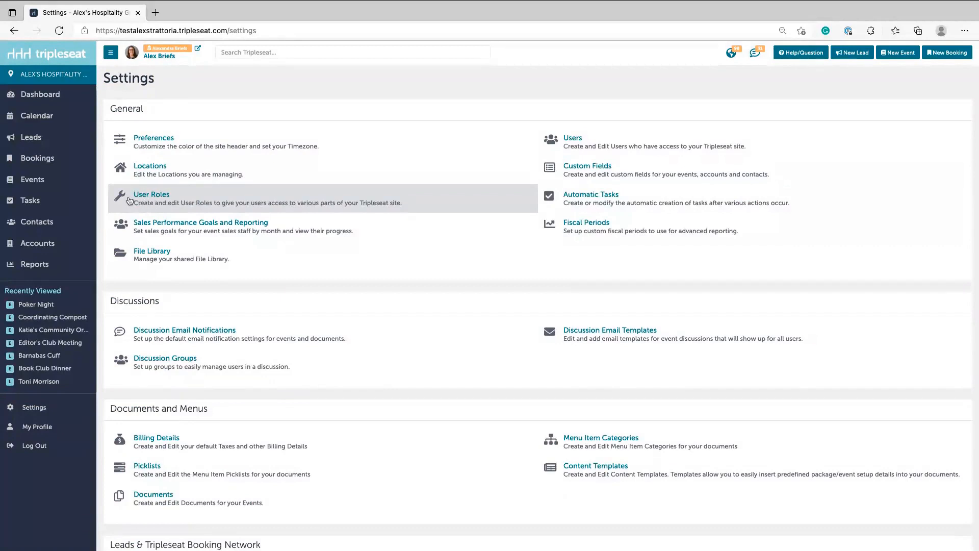
Open User Roles to see global roles like Admin and Chef and location roles Calendar Only and Leads Only.
click(129, 202)
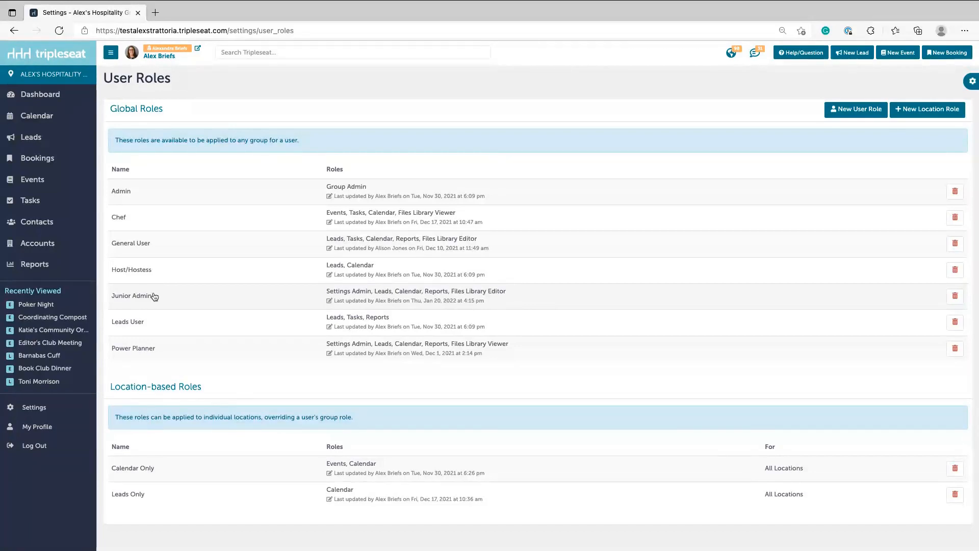
Edit Junior Admin to allow Settings: Discussion Email Templates, Custom Fields, Automatic Tasks, Picklists, Content Templates.
click(180, 299)
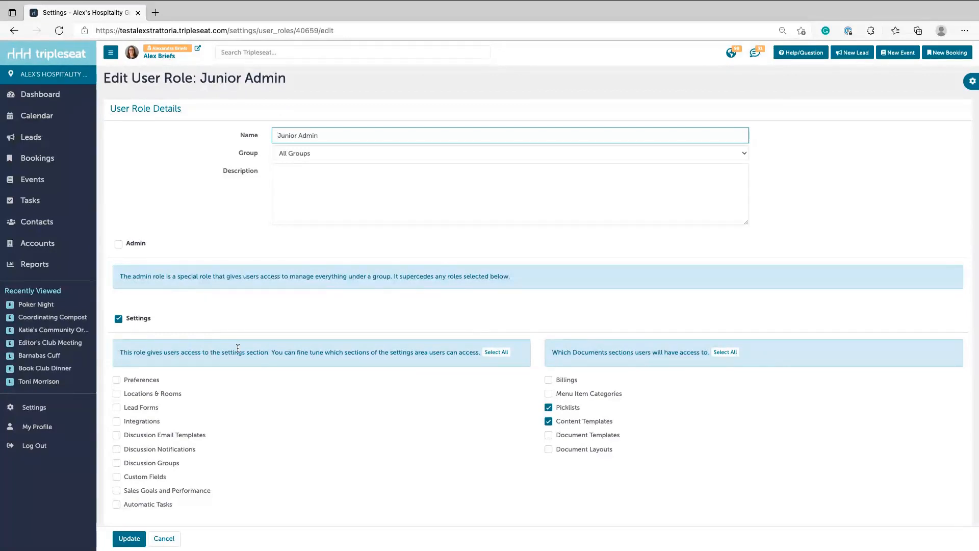
click(120, 320)
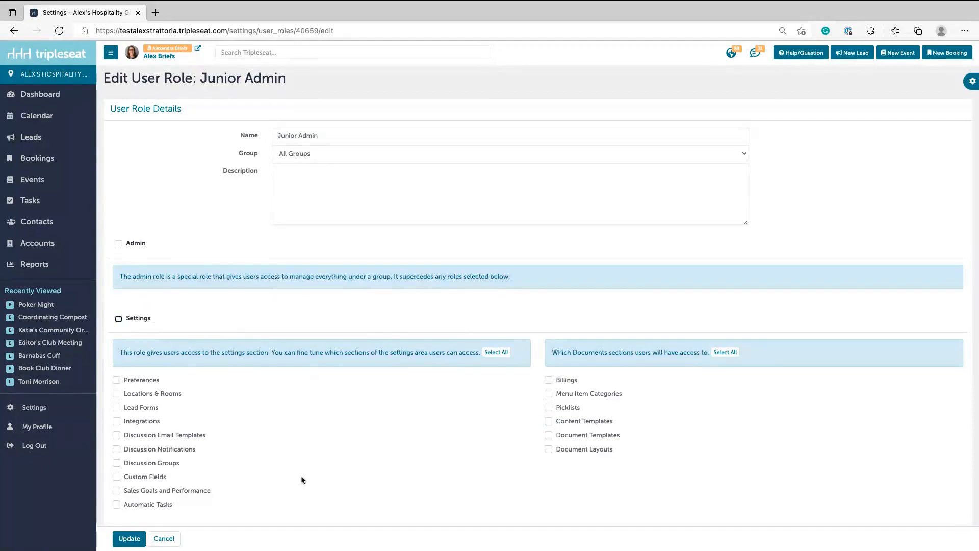
click(119, 320)
click(549, 407)
click(116, 437)
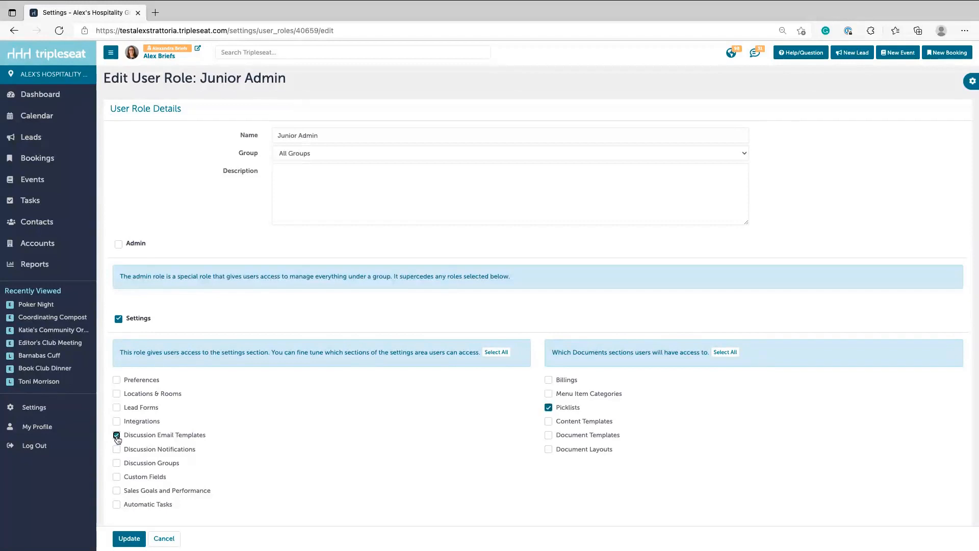
click(117, 479)
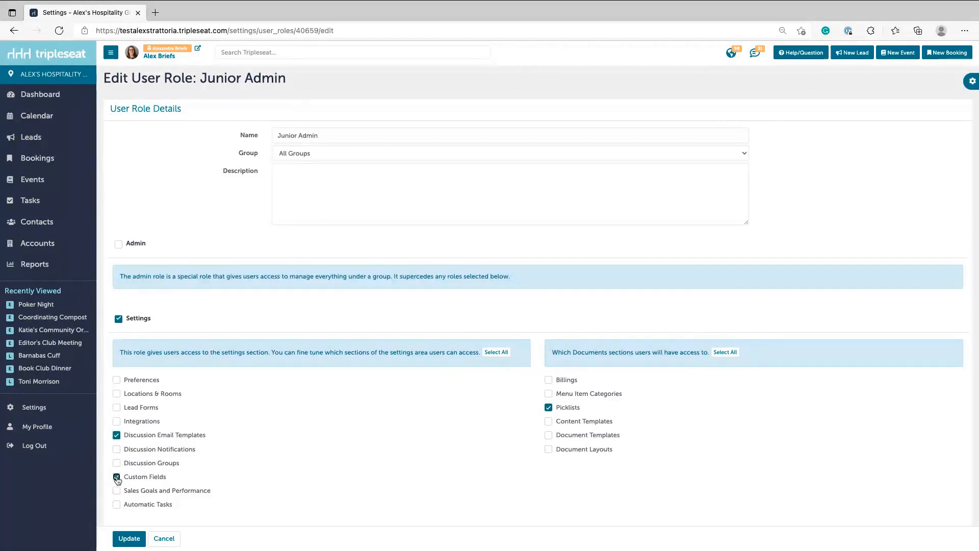
click(117, 506)
click(562, 425)
click(116, 435)
Tick Users under Users & User Roles for Junior Admin, leaving User Roles unchecked.
scroll(308, 453, down, 3)
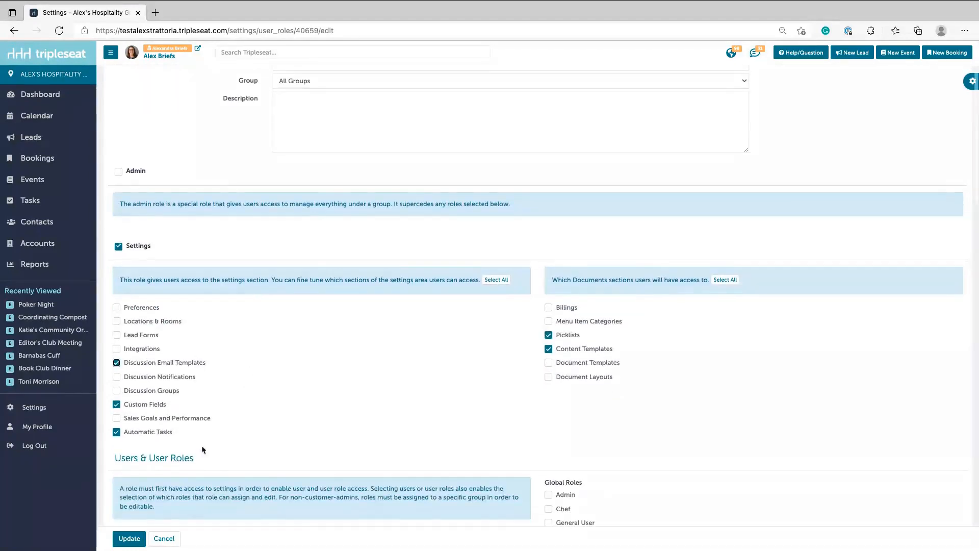
scroll(202, 449, down, 5)
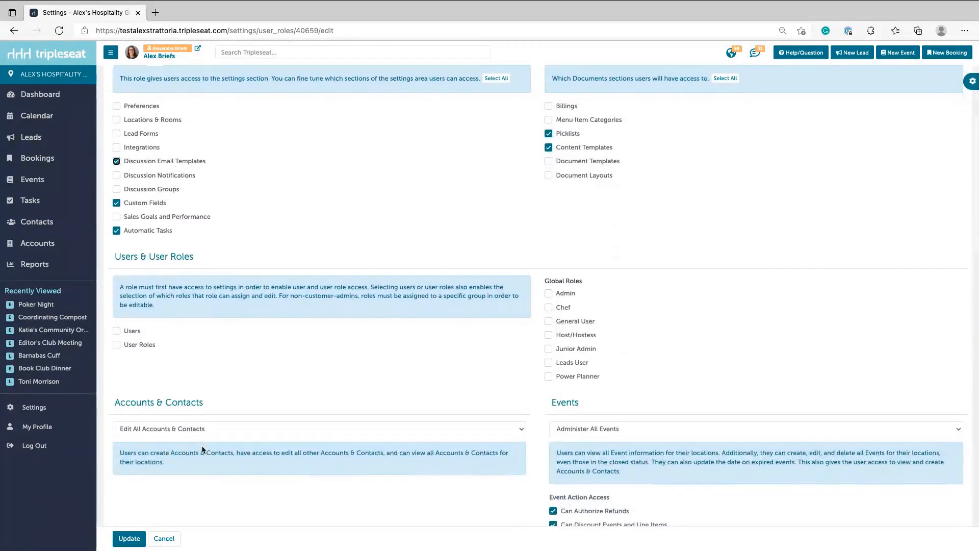
scroll(203, 450, down, 3)
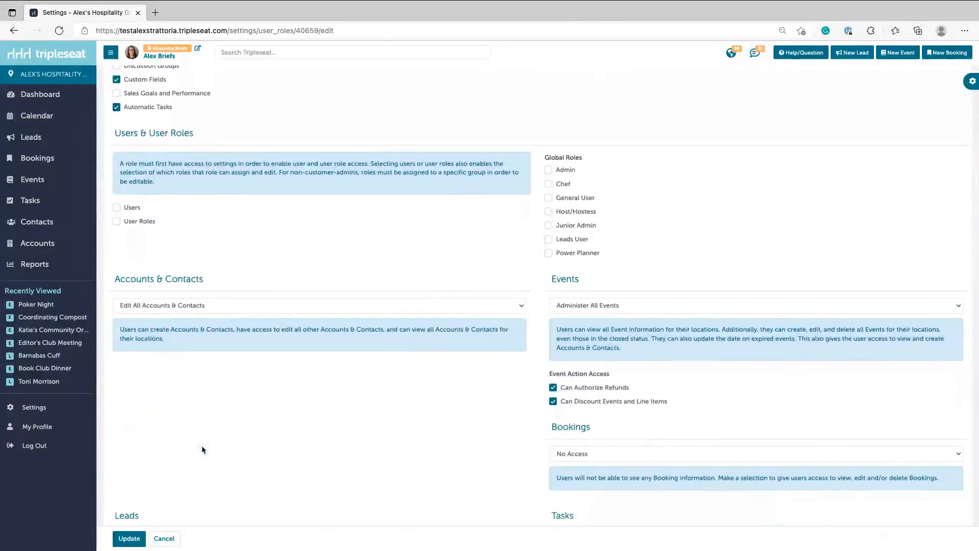
scroll(203, 450, down, 1)
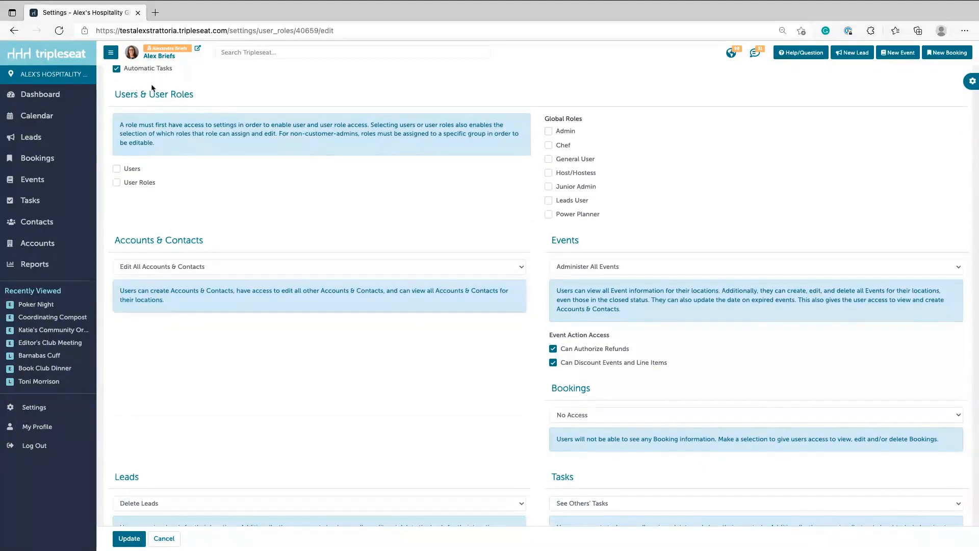
click(118, 170)
scroll(393, 396, down, 1)
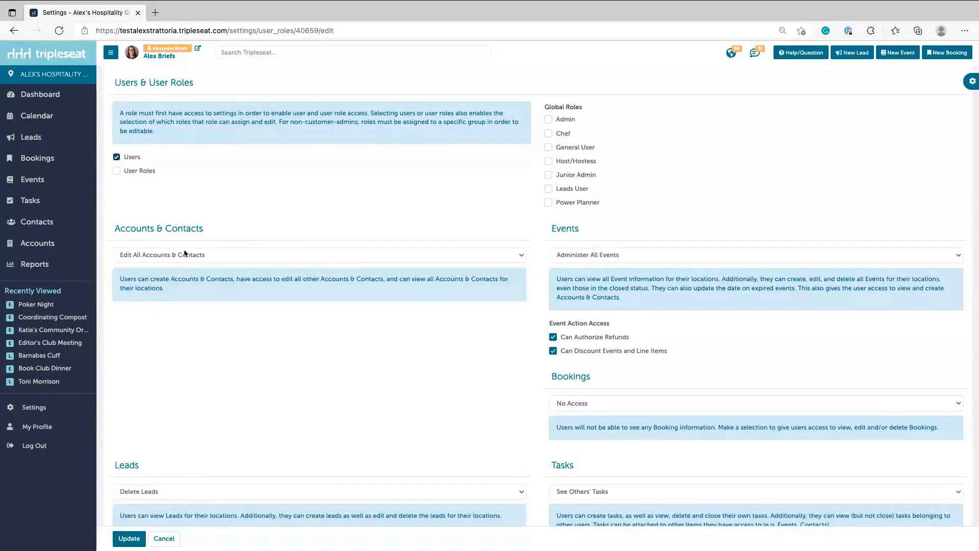
Set Accounts & Contacts to Delete All Accounts & Contacts, keeping Events at Administer All Events.
click(493, 259)
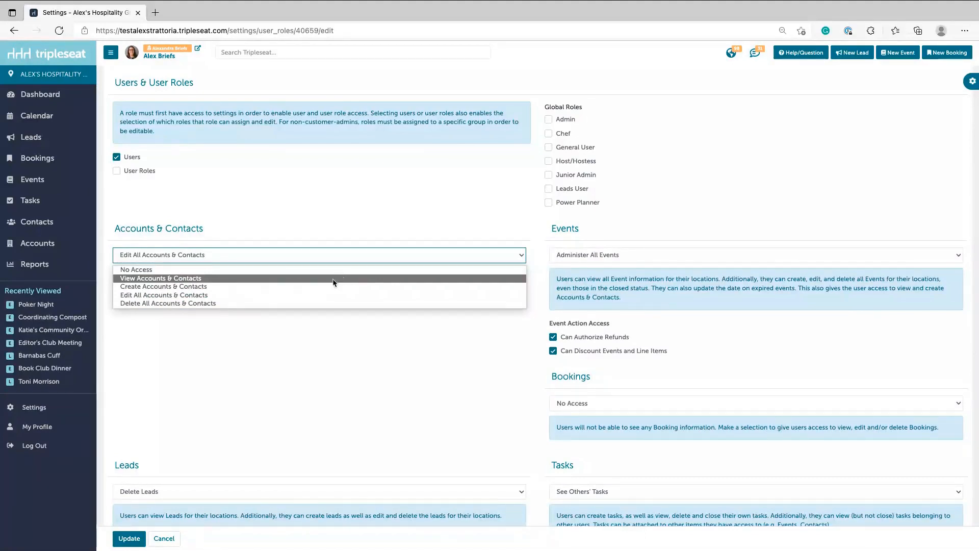
click(231, 278)
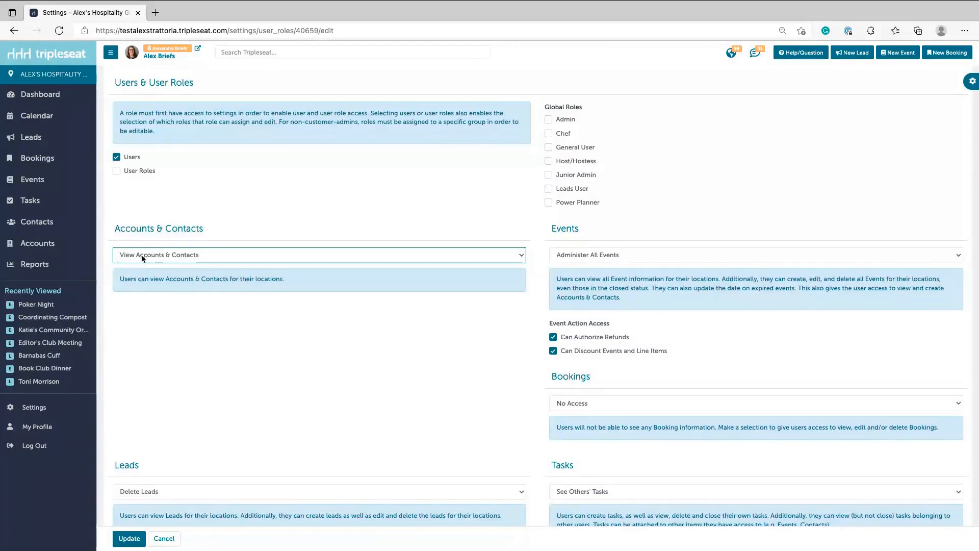
click(165, 256)
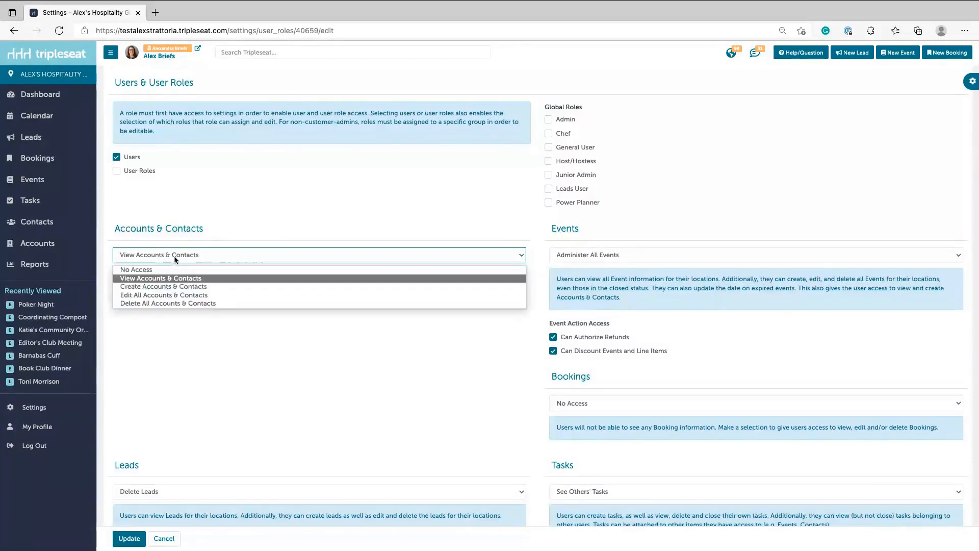
click(156, 289)
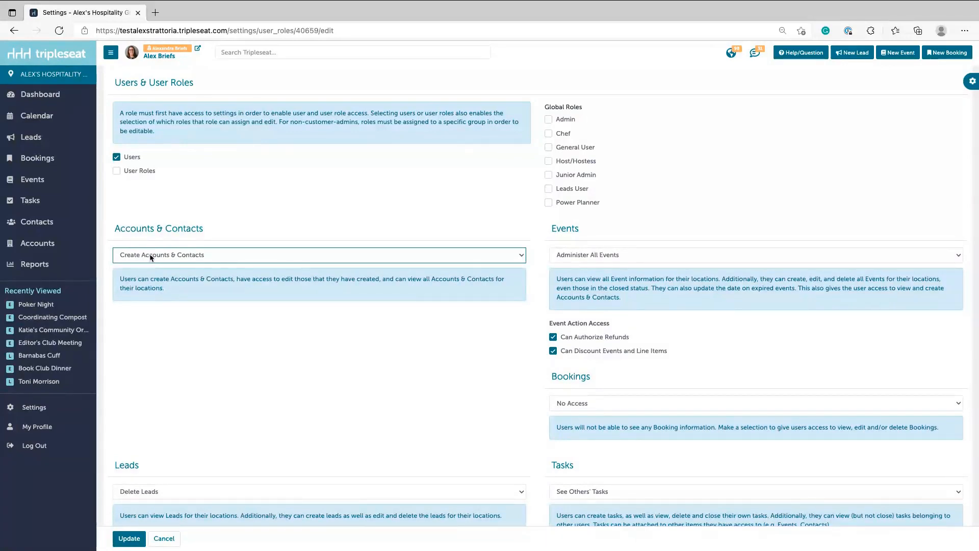
click(151, 257)
click(151, 296)
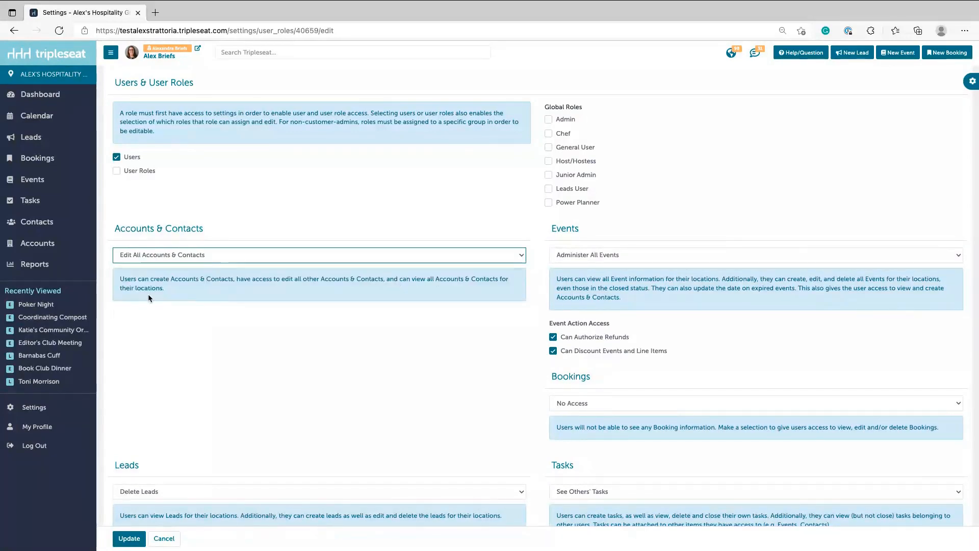
click(198, 260)
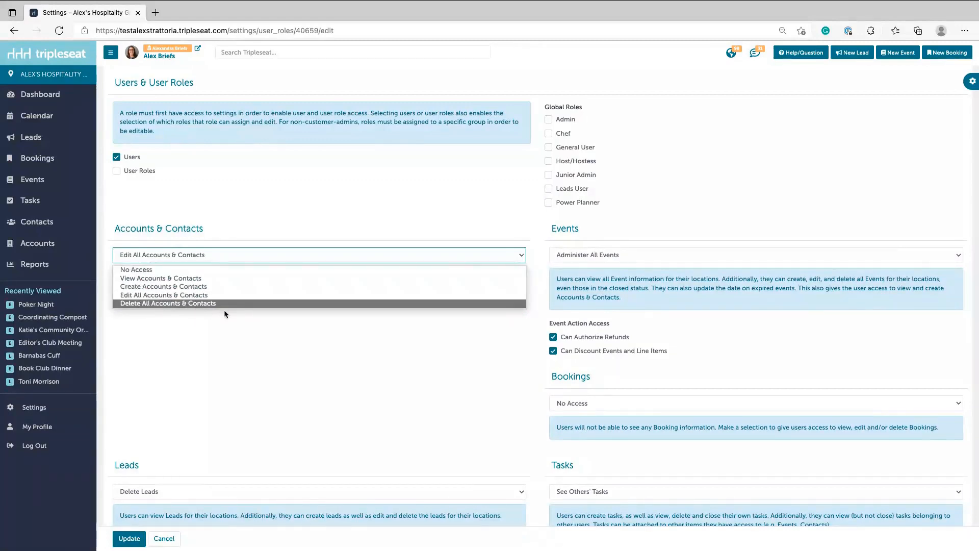
click(171, 304)
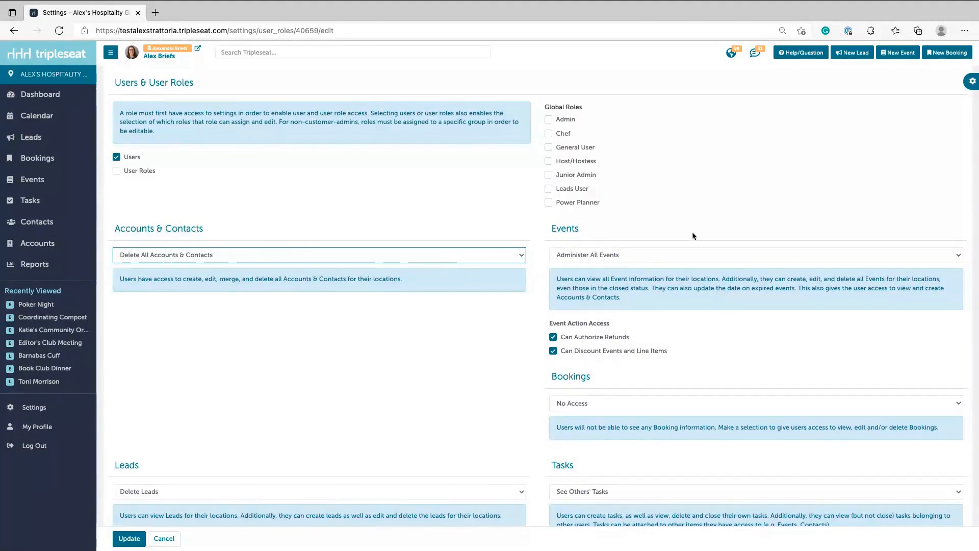
click(666, 254)
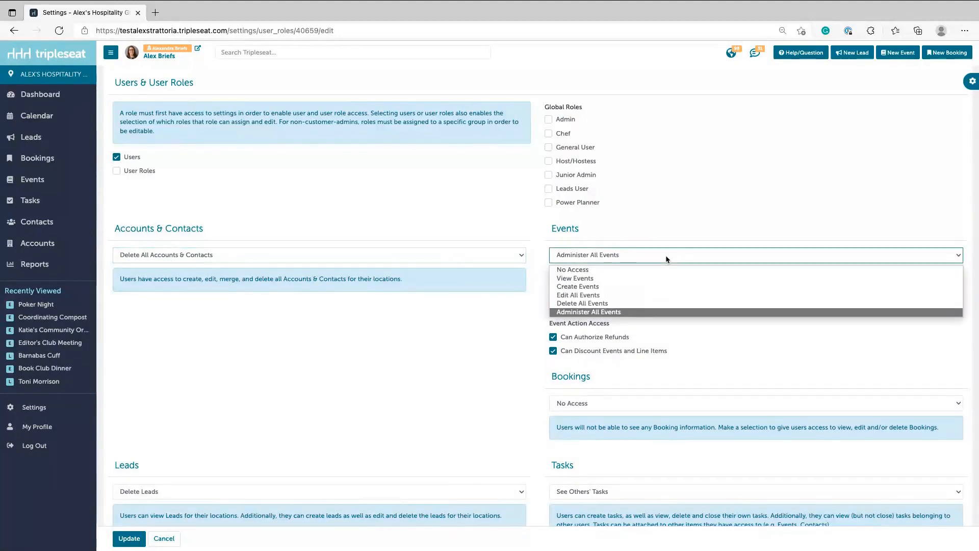
click(600, 312)
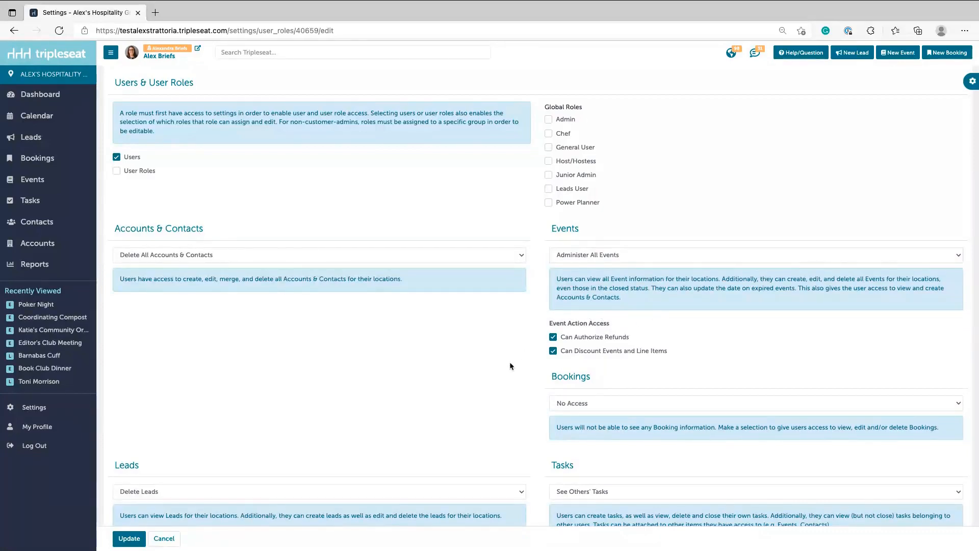
Keep Leads at Delete Leads and set Tasks access to Close Others' Tasks.
scroll(510, 365, down, 3)
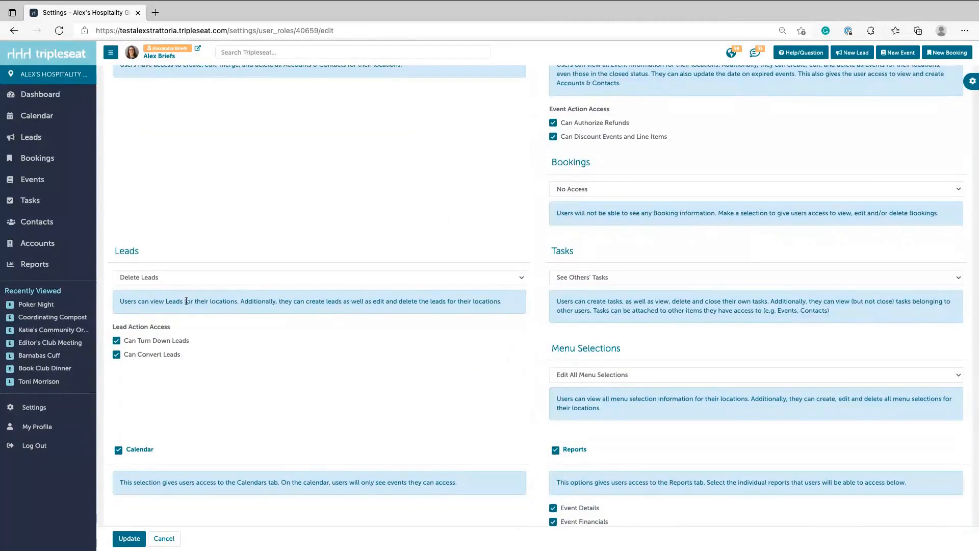
click(158, 277)
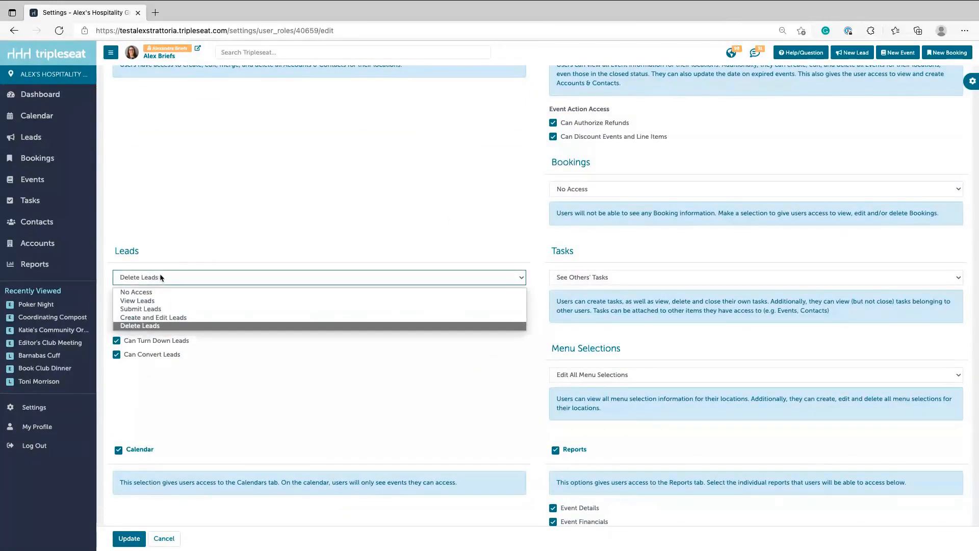
click(142, 327)
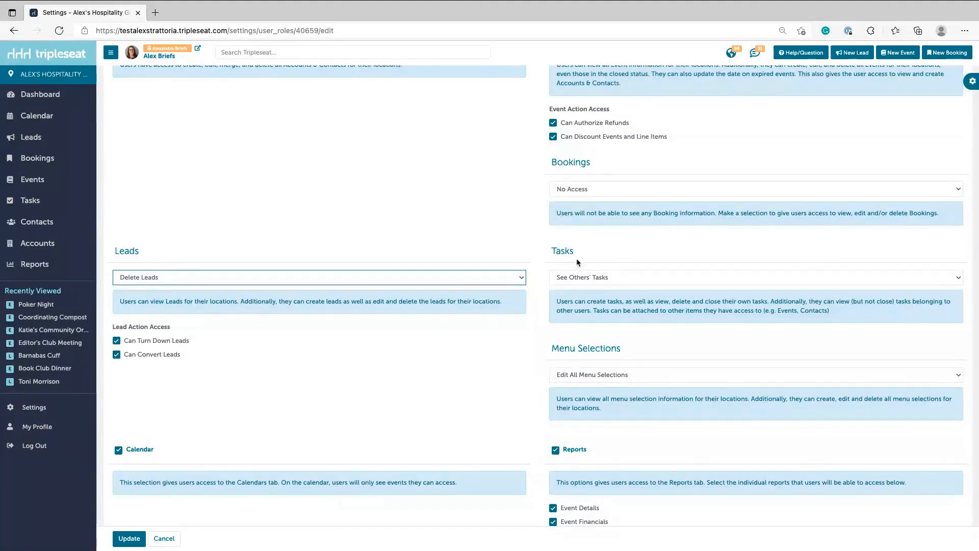
click(593, 281)
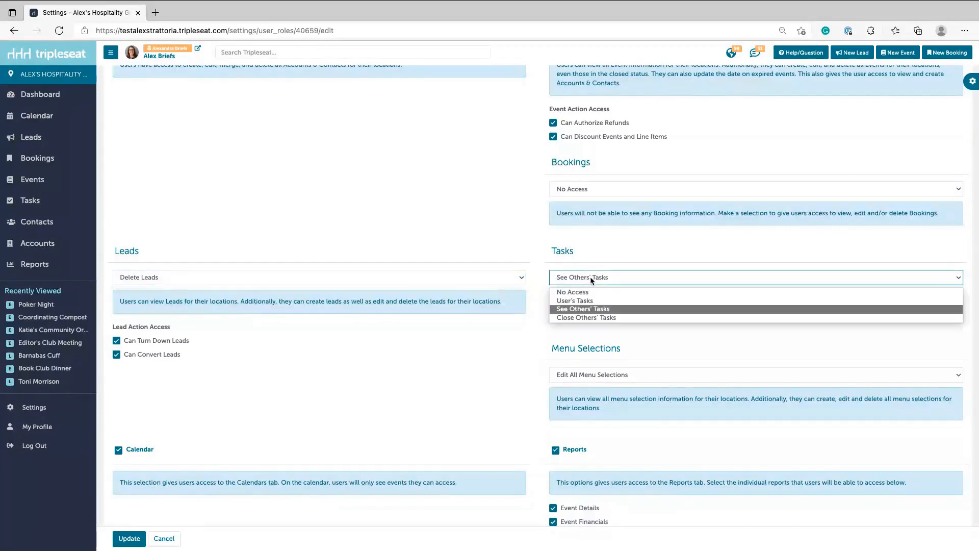
click(572, 318)
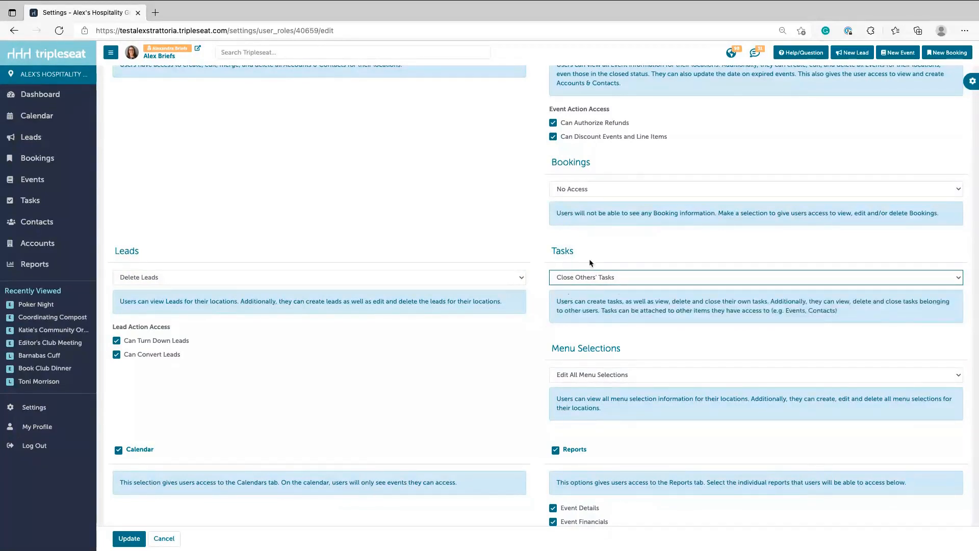
click(574, 303)
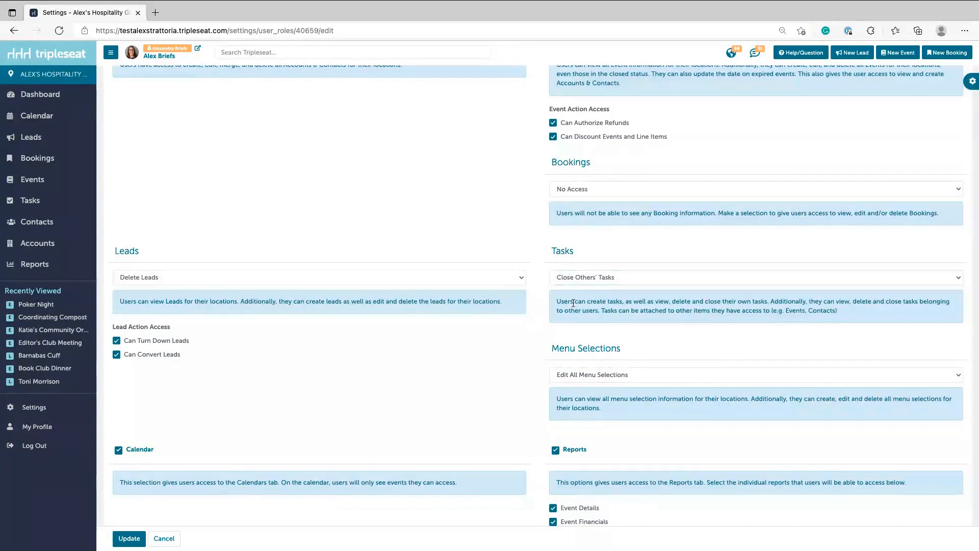
scroll(573, 303, down, 3)
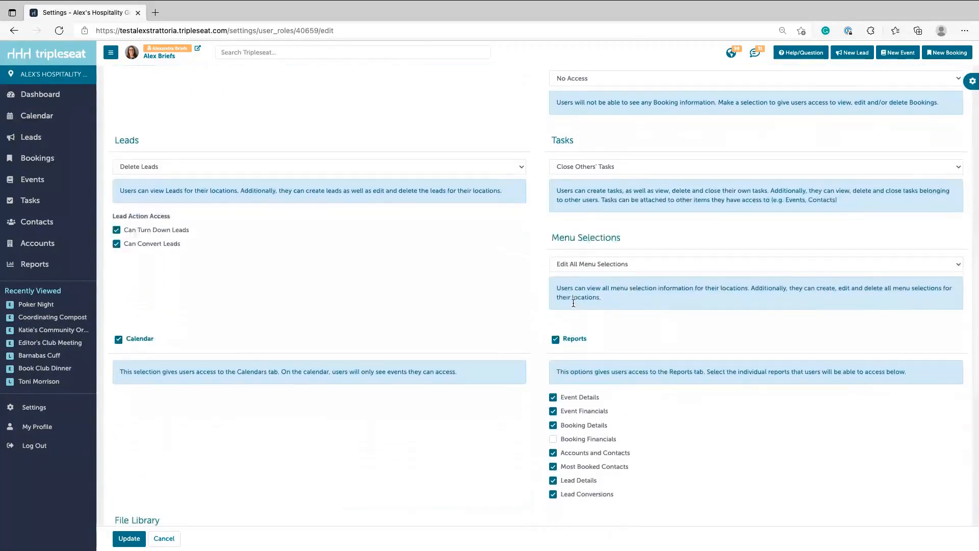
scroll(573, 306, down, 1)
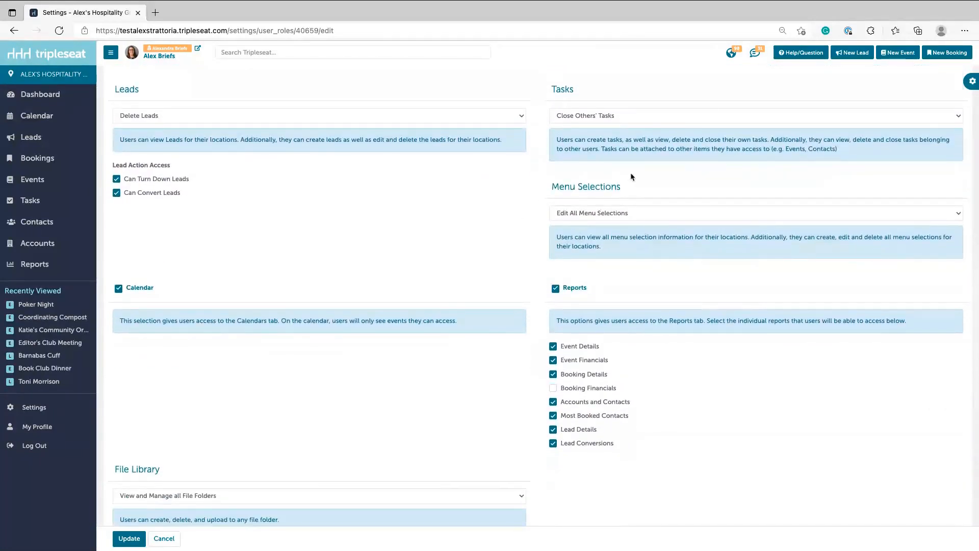
scroll(344, 390, down, 4)
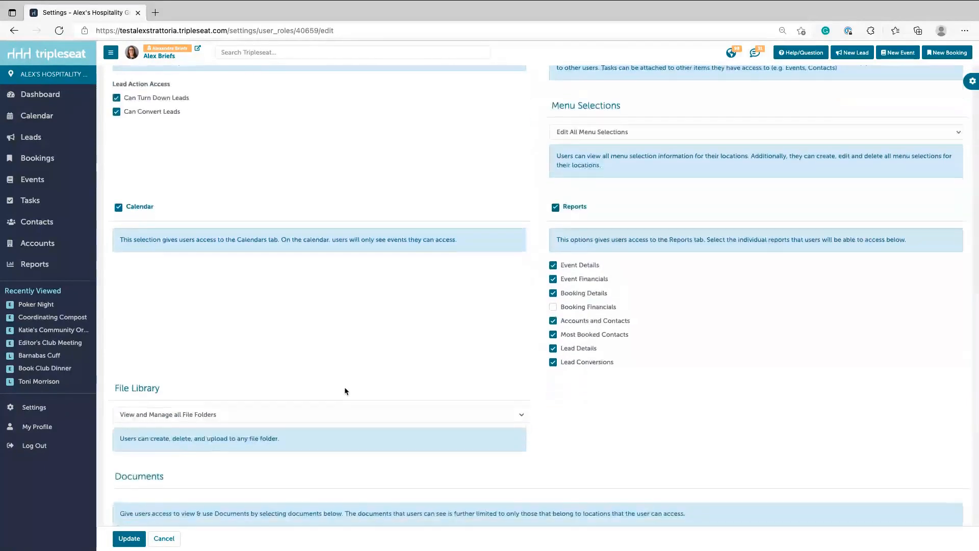
scroll(344, 392, down, 5)
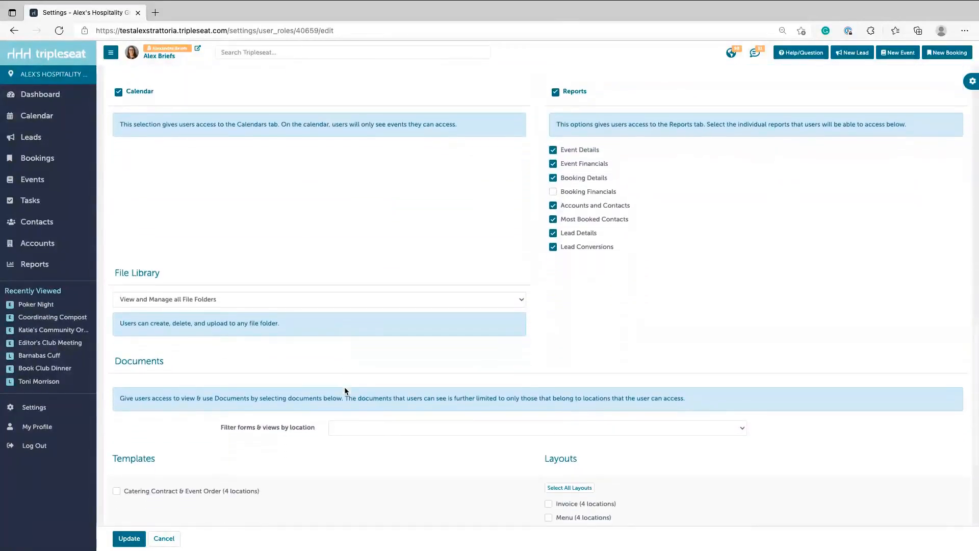
scroll(344, 392, down, 3)
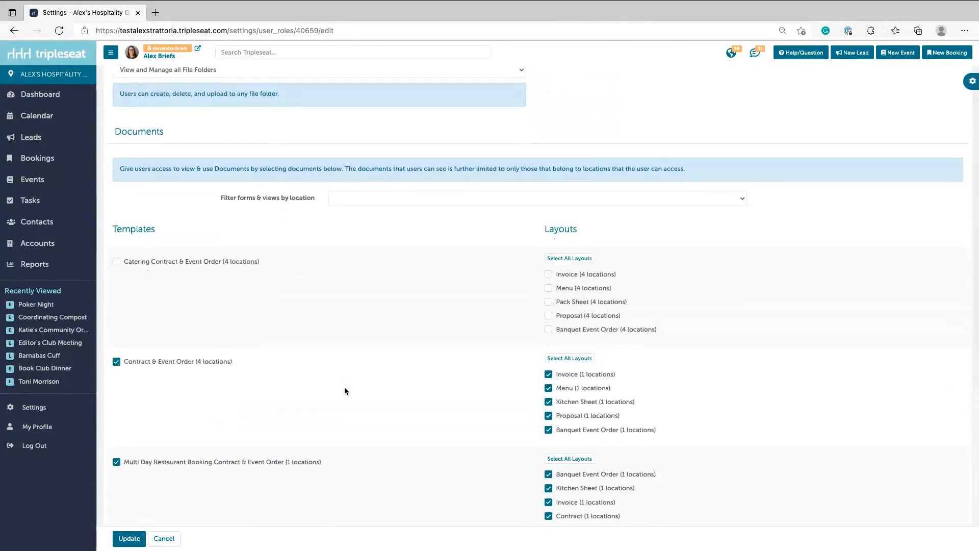
scroll(345, 391, down, 1)
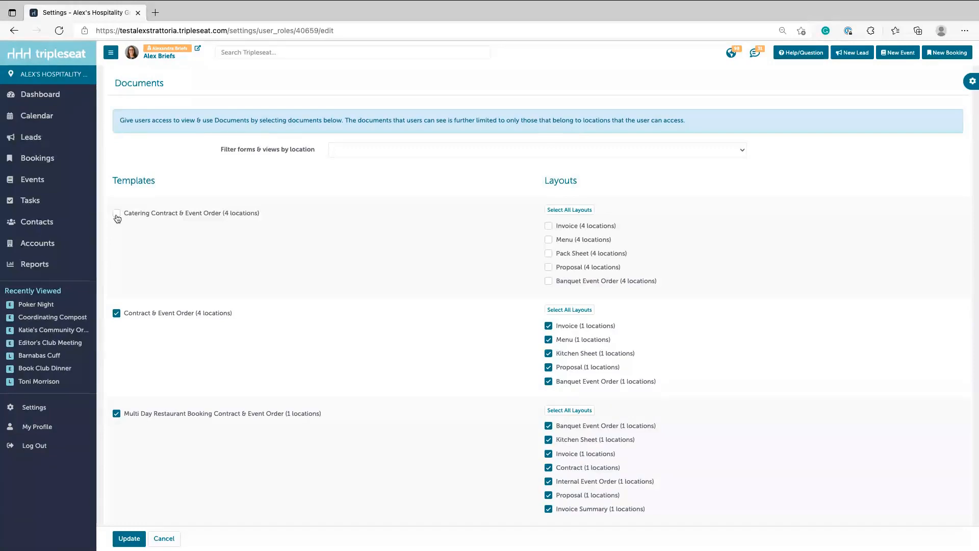
Include Catering Contract & Event Order with all layouts: Invoice, Menu, Pack Sheet, Proposal, Banquet Event Order.
click(117, 213)
click(548, 239)
click(548, 254)
click(548, 267)
click(549, 281)
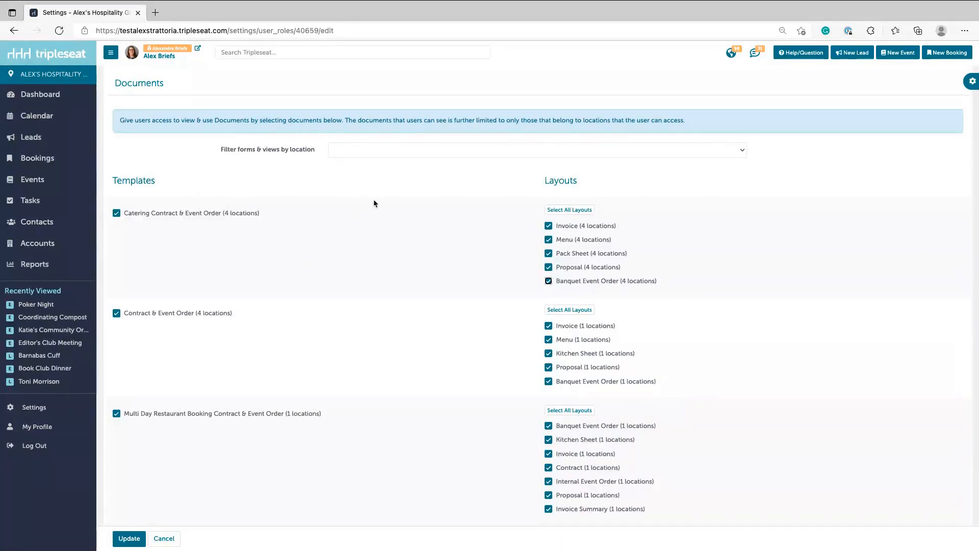
click(116, 213)
click(549, 225)
click(549, 267)
click(550, 282)
click(576, 210)
click(139, 211)
scroll(148, 367, down, 1)
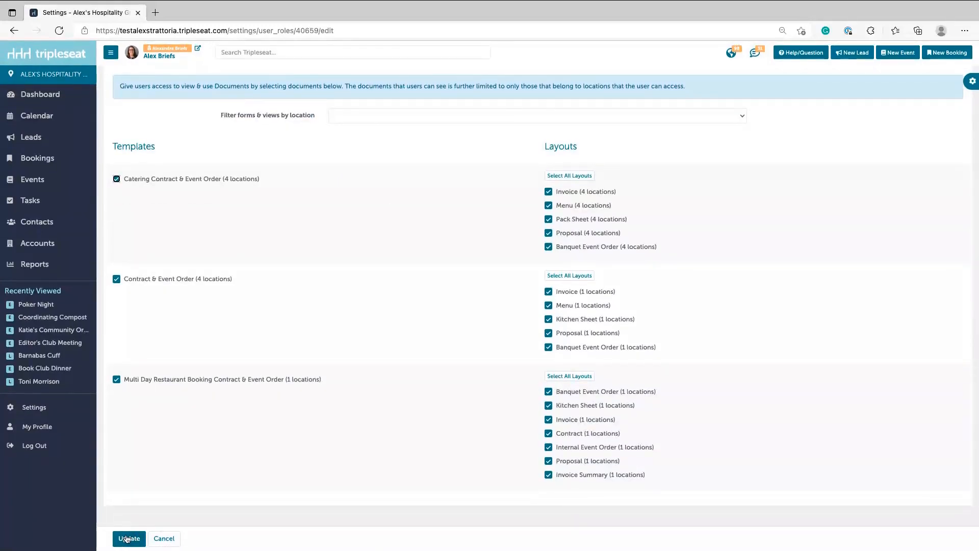
Update the Junior Admin role, returning to the User Roles list with a confirmation.
click(128, 539)
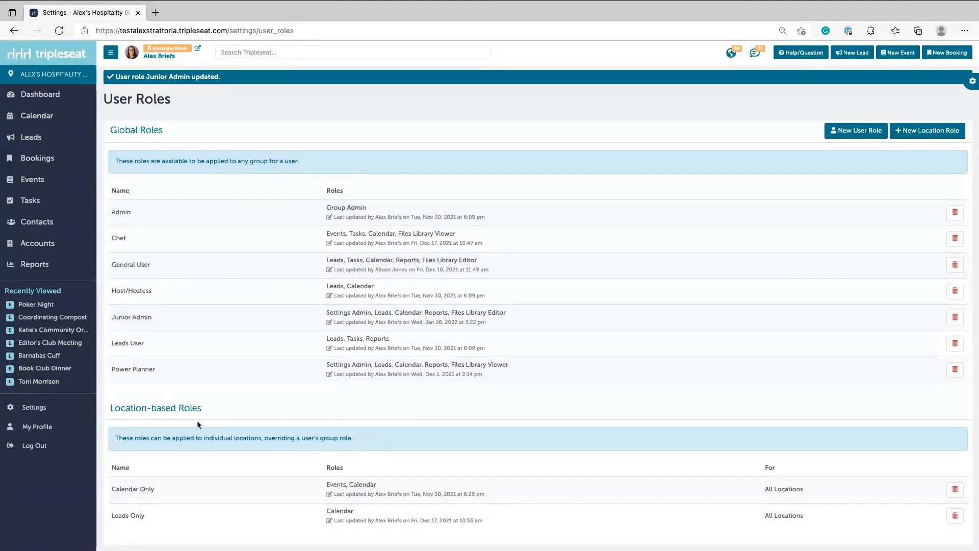
Edit the Leads Only location role and change Events access from No Access to View Events.
click(152, 523)
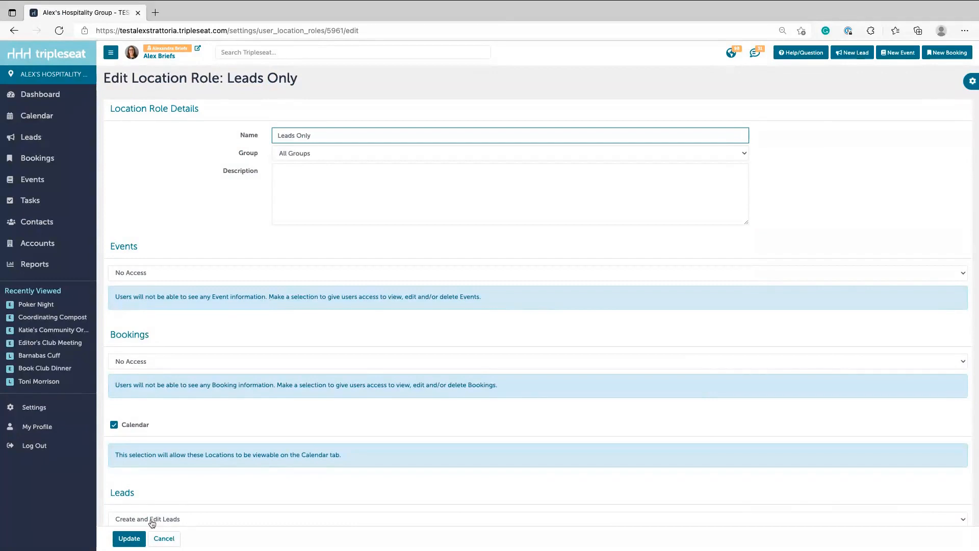
click(257, 350)
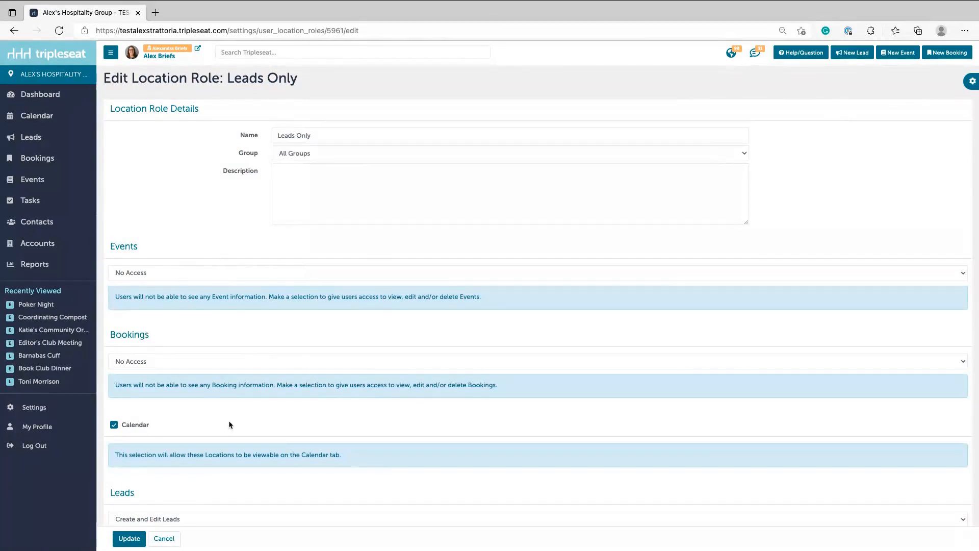
scroll(229, 425, down, 2)
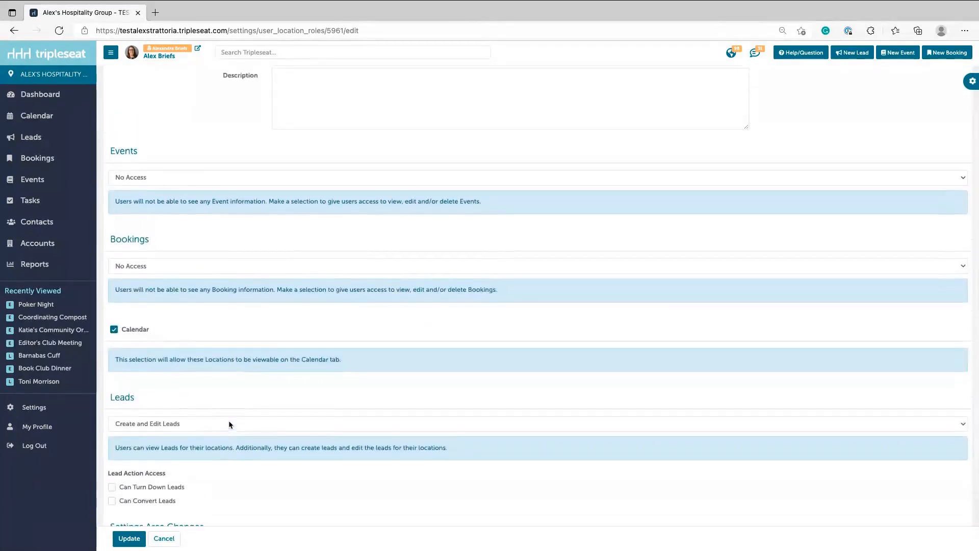
scroll(229, 423, up, 2)
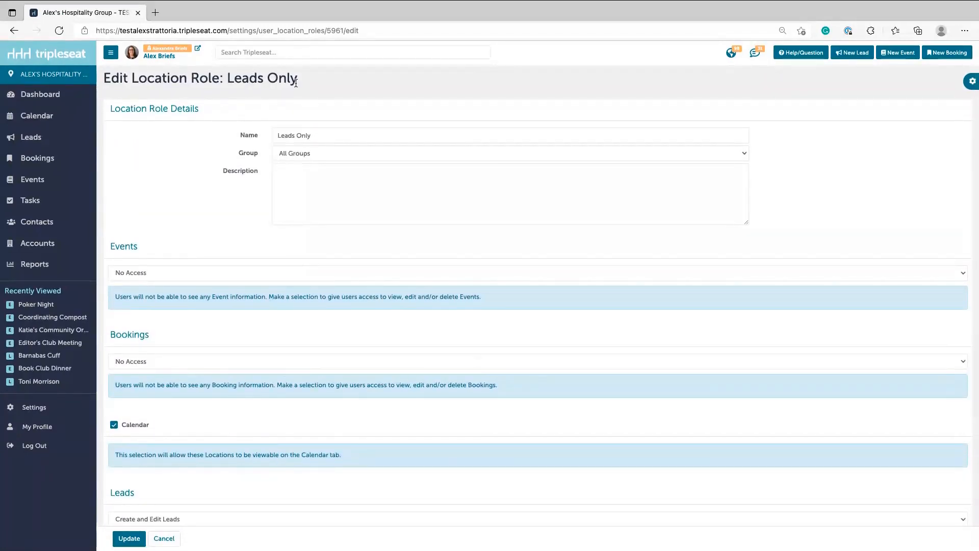
click(130, 275)
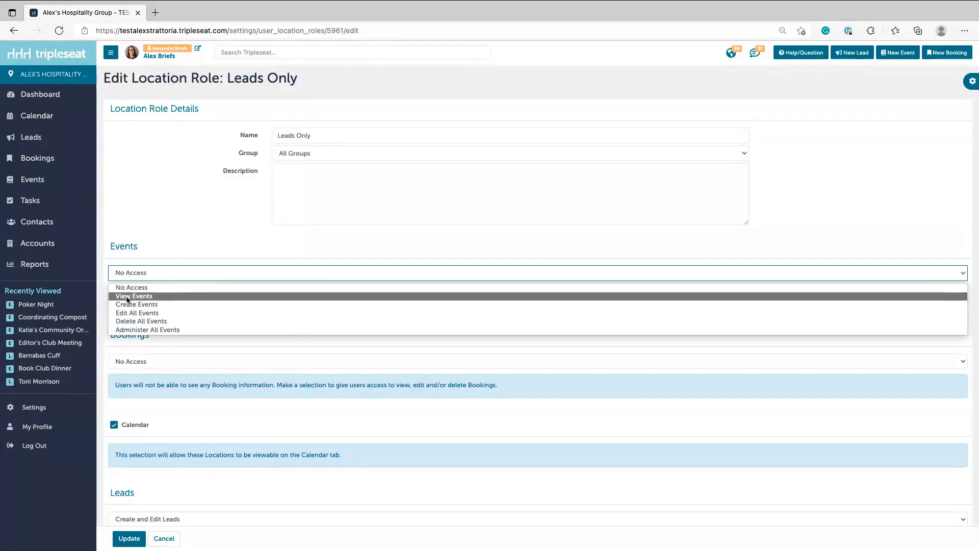
click(130, 275)
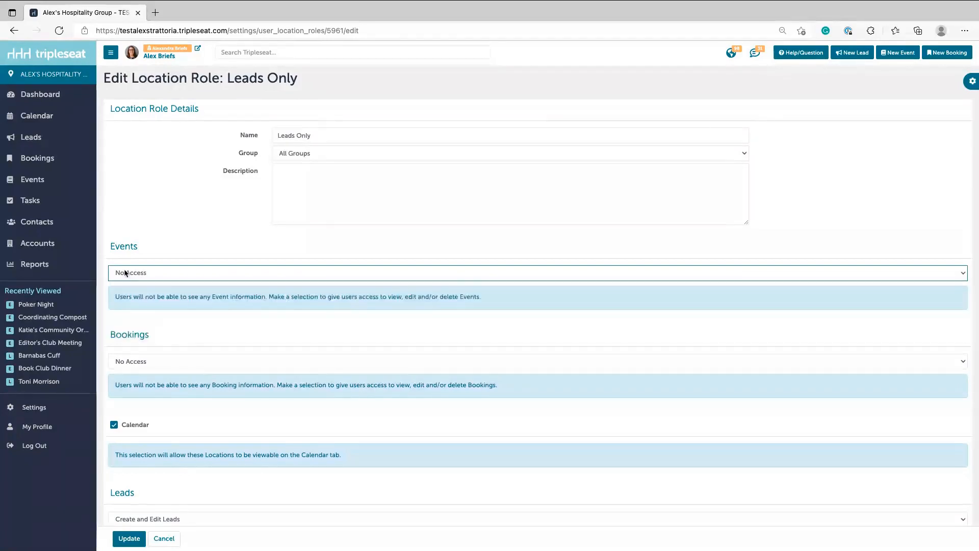
click(141, 274)
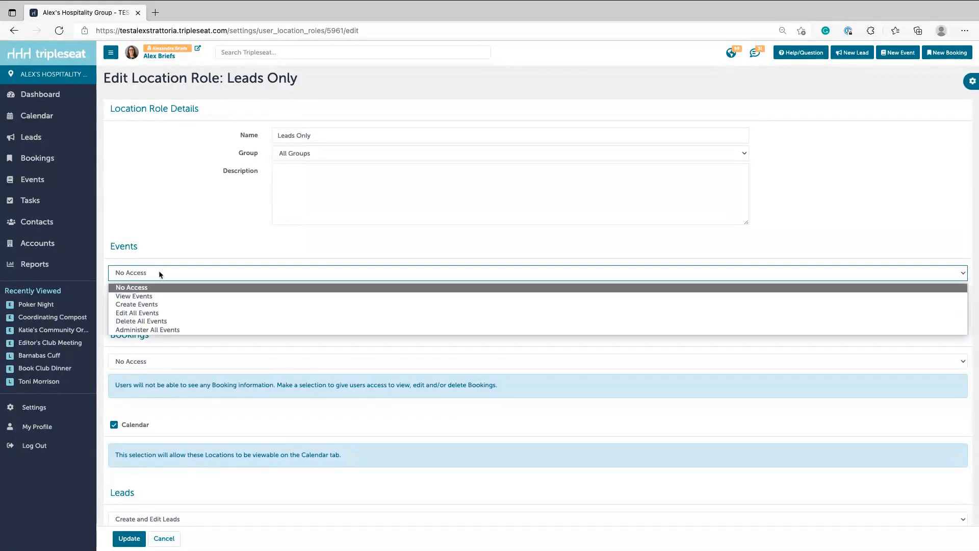
click(125, 297)
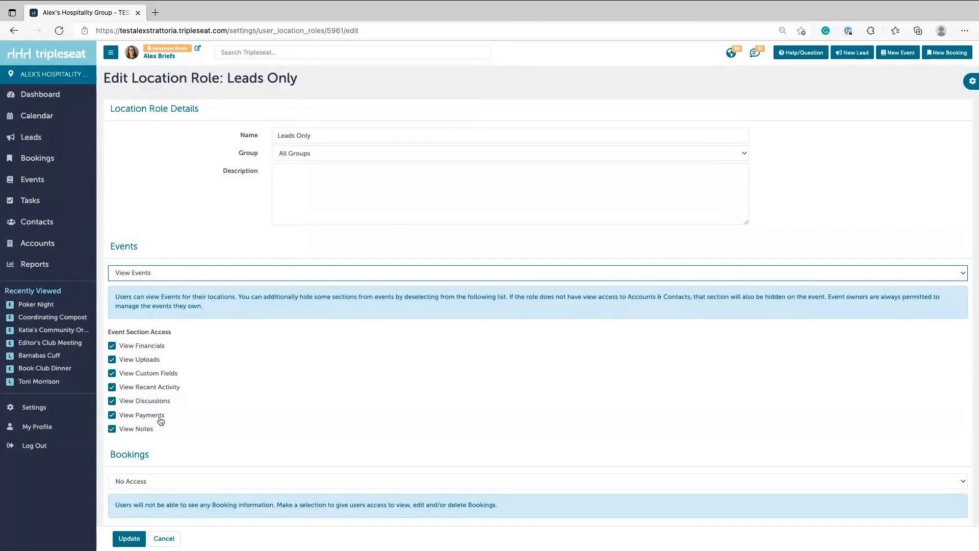
Uncheck View Payments, View Discussions, View Recent Activity and View Custom Fields for events.
click(127, 412)
click(128, 402)
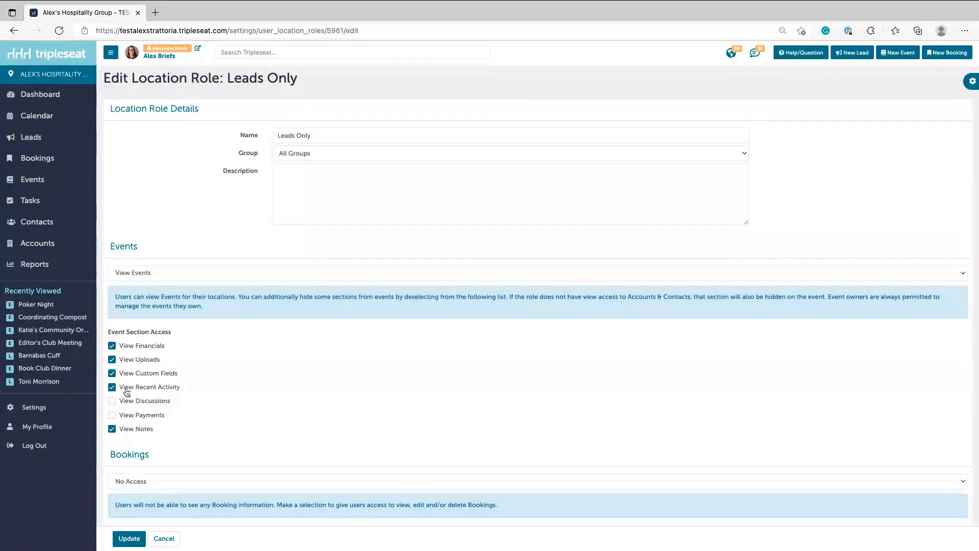
click(127, 388)
click(152, 376)
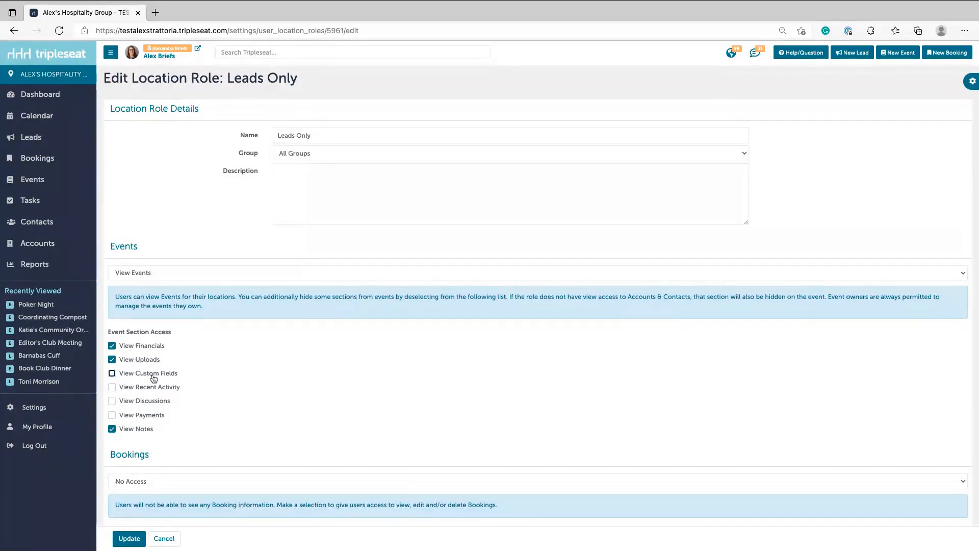
scroll(280, 408, down, 2)
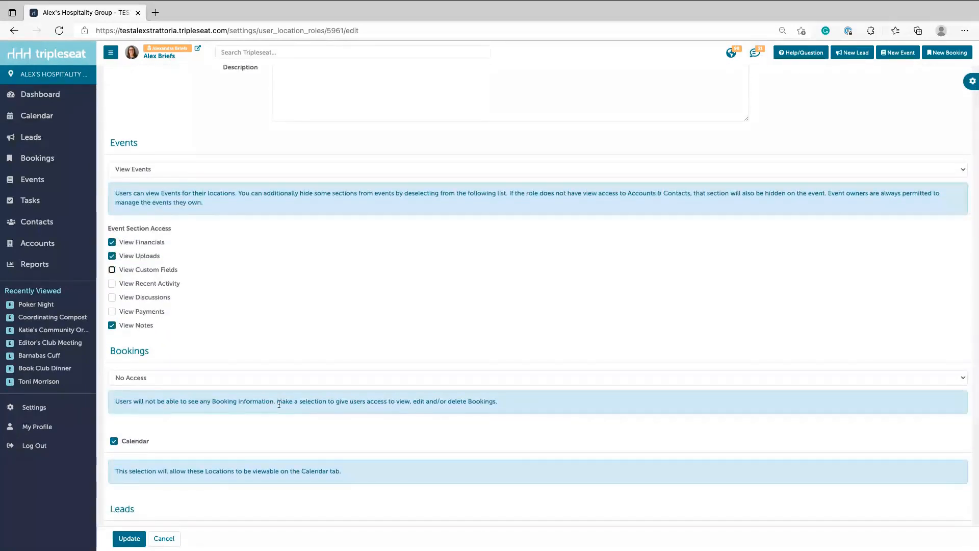
scroll(279, 404, up, 2)
Rename the role to 'Leads and Events Only'.
click(294, 132)
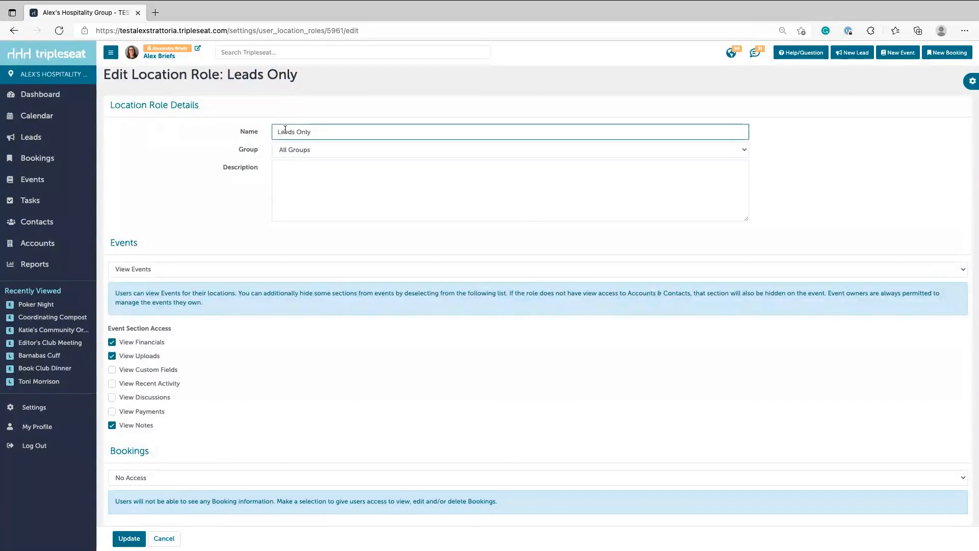
text(and )
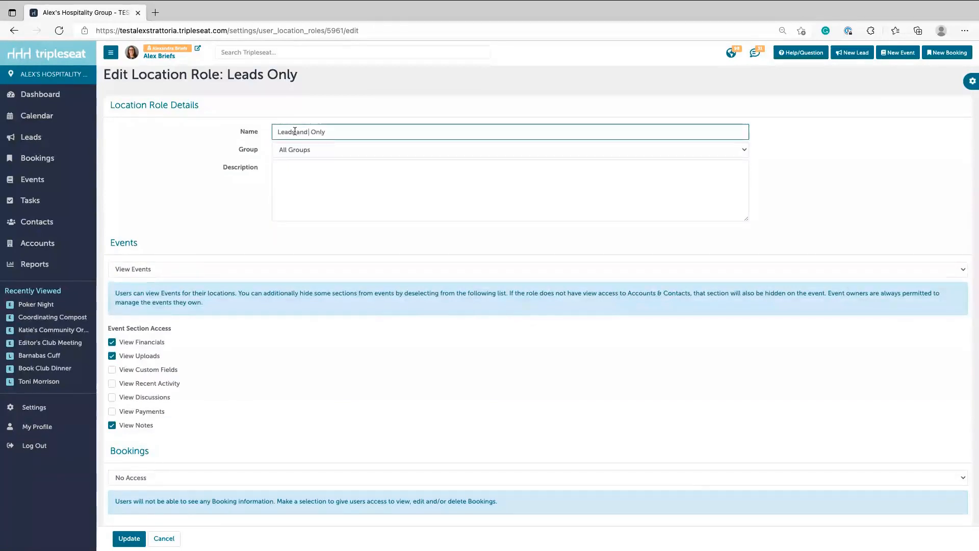
text(Events)
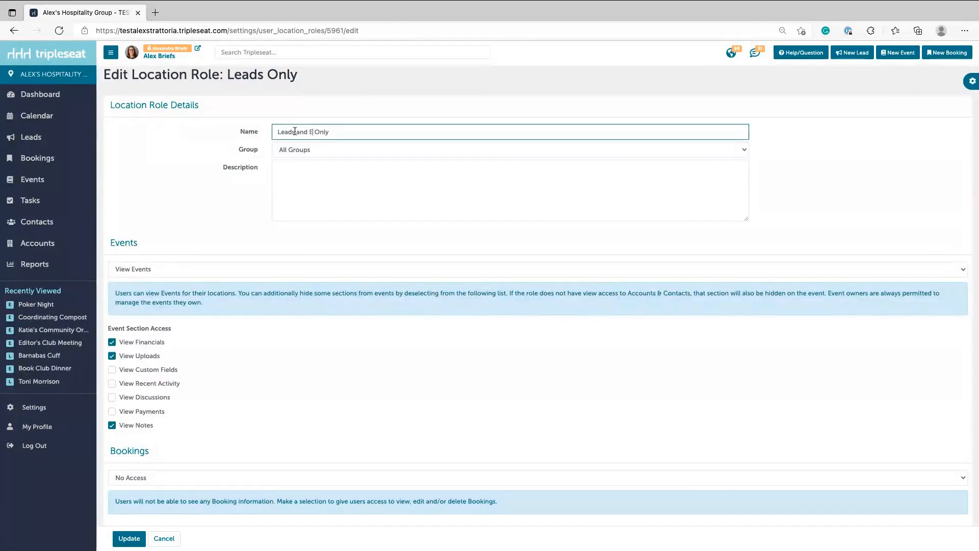
scroll(194, 301, down, 6)
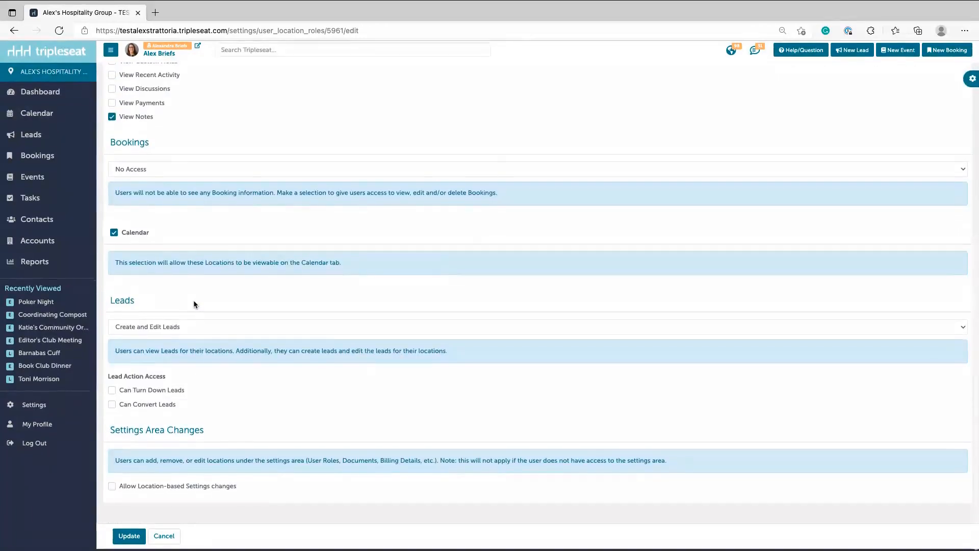
Save the Leads and Events Only role, then search Users by the staff member's name and open their edit form.
click(134, 541)
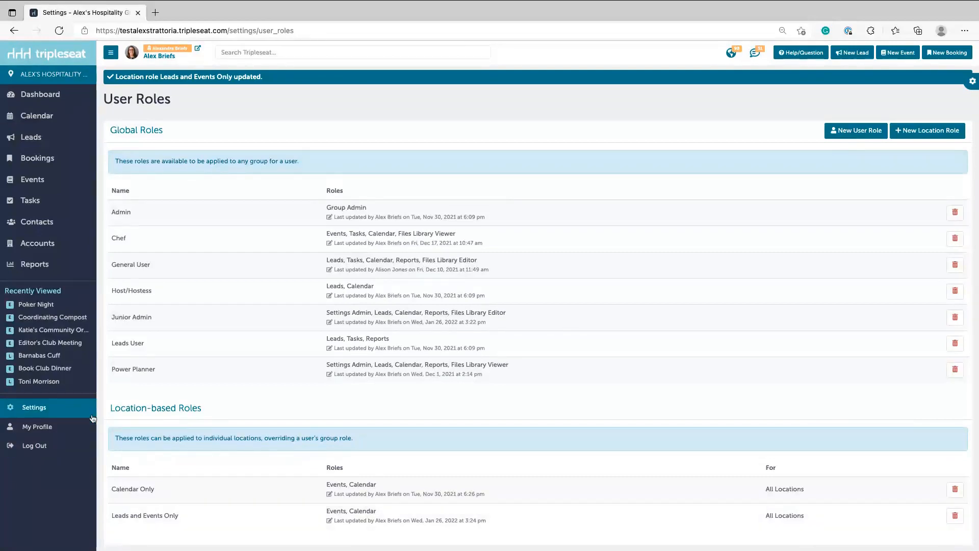
click(75, 410)
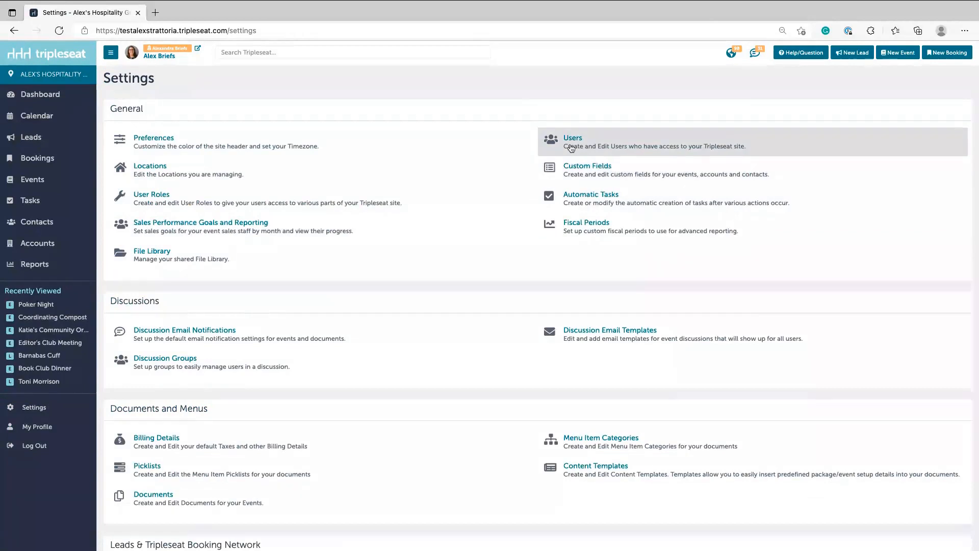
click(571, 147)
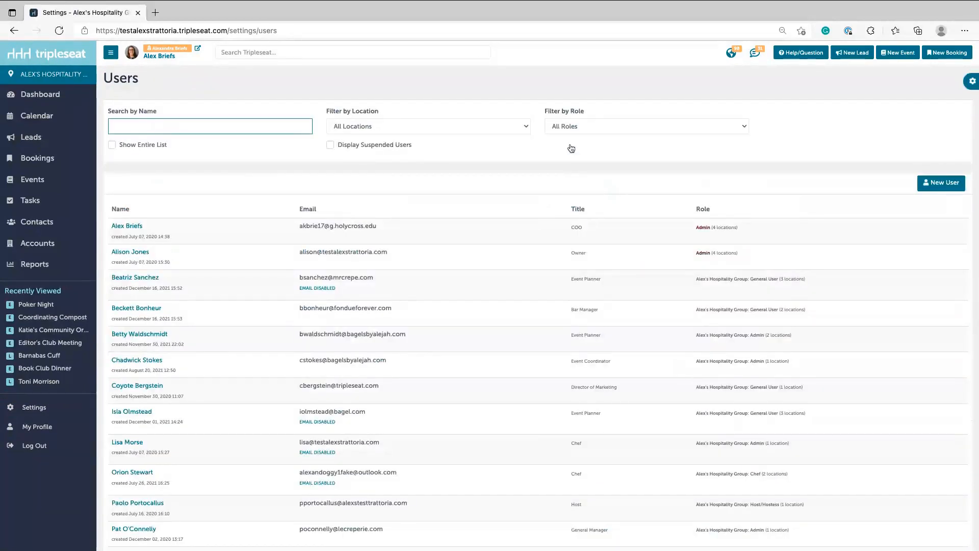
text(willa)
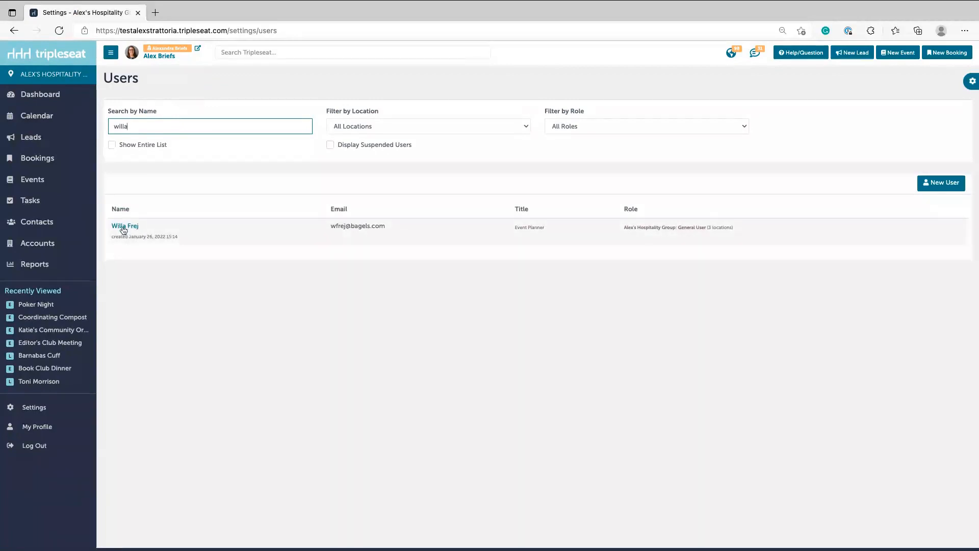
click(123, 228)
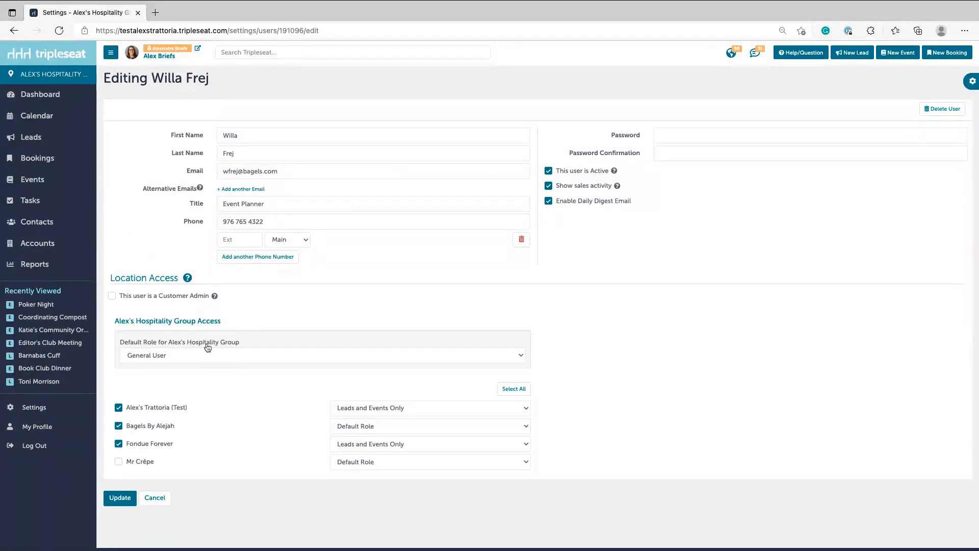
Change the staff member's Default Role to Junior Admin and save the user.
click(150, 357)
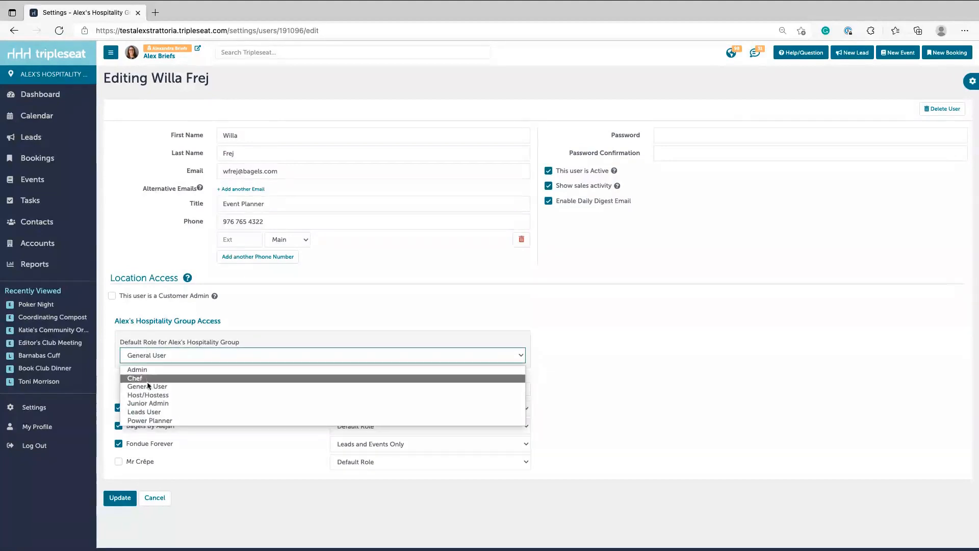
click(157, 405)
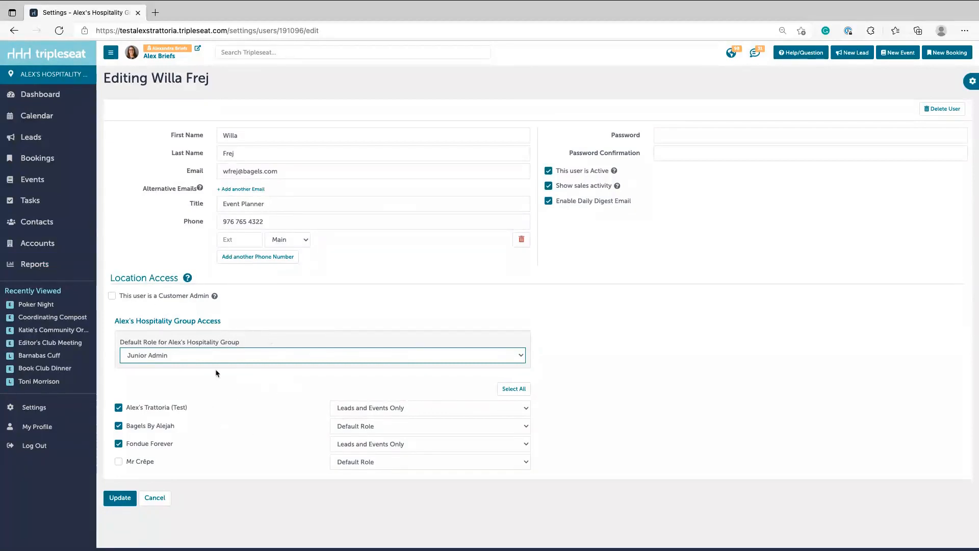
click(115, 504)
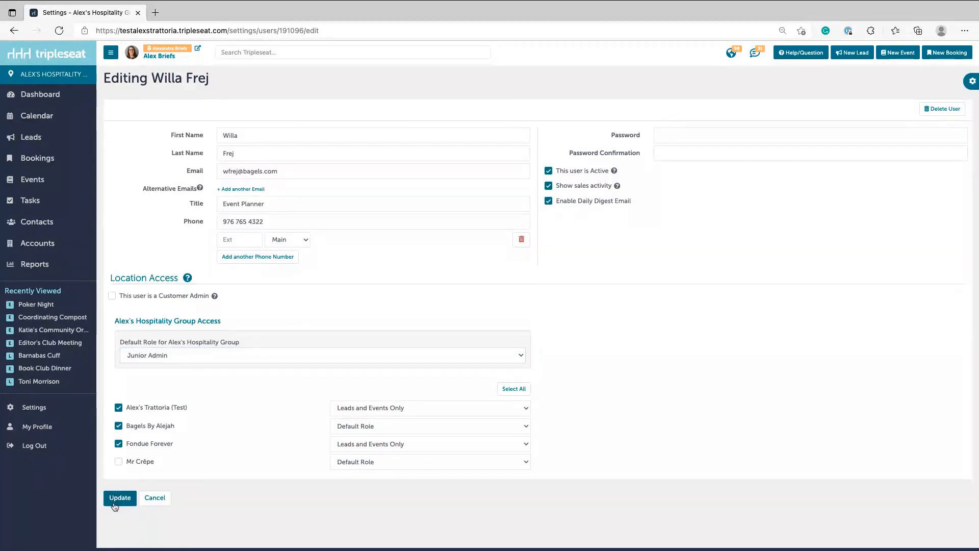